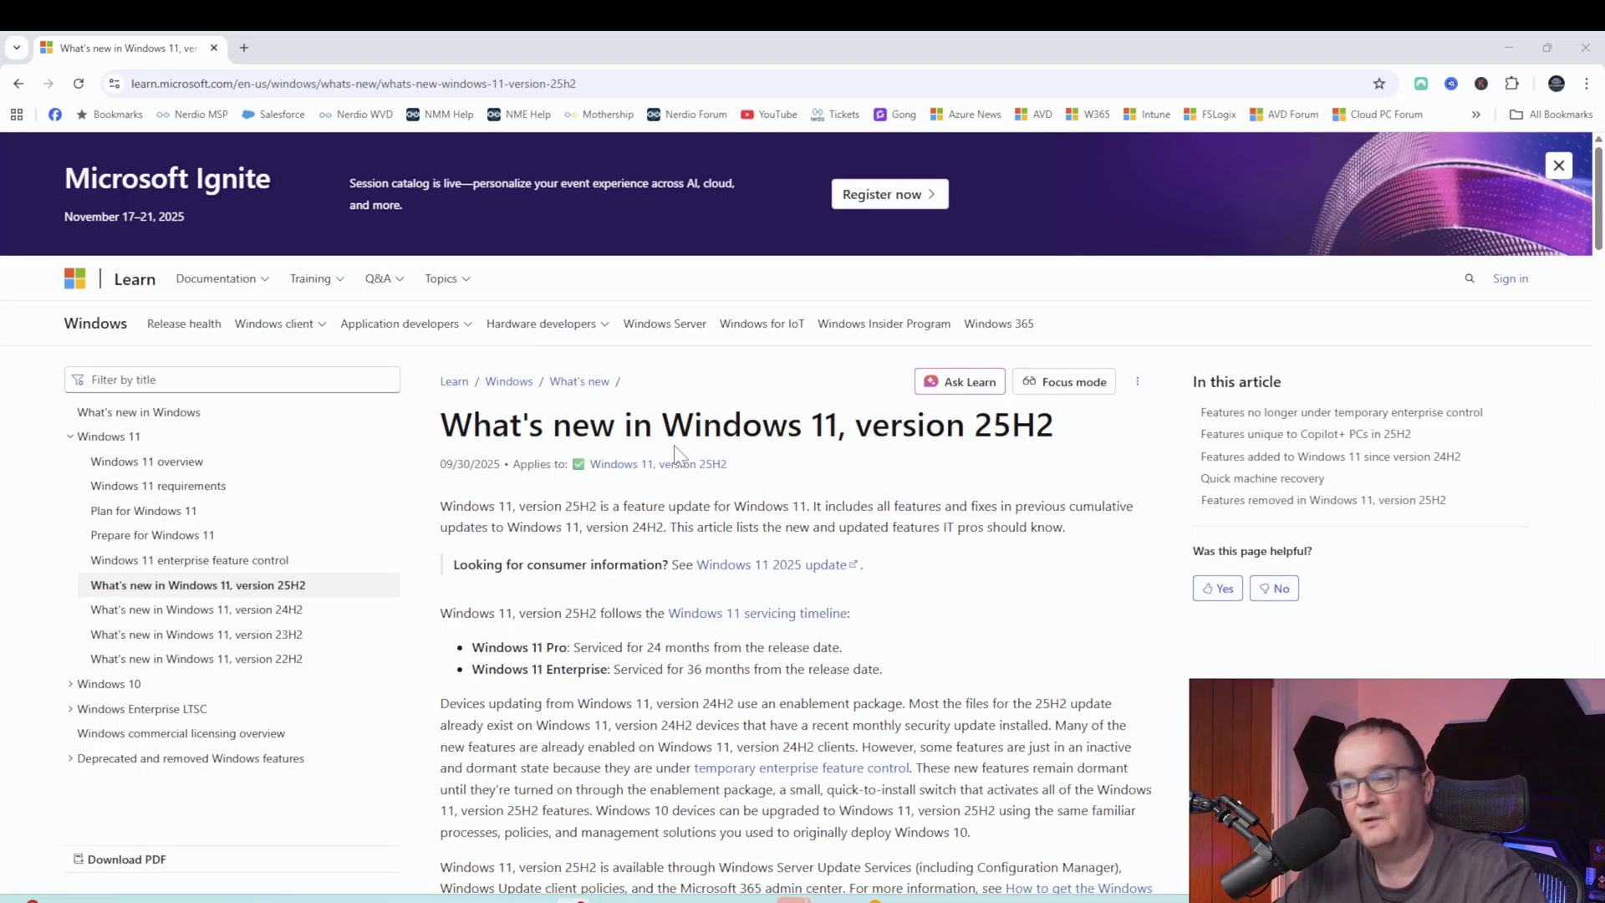
Step: Scroll the Learn article past Copilot+ PCs to 'Policy-based removal of preinstalled Microsoft Store Apps'
scroll(674, 445, down, 6)
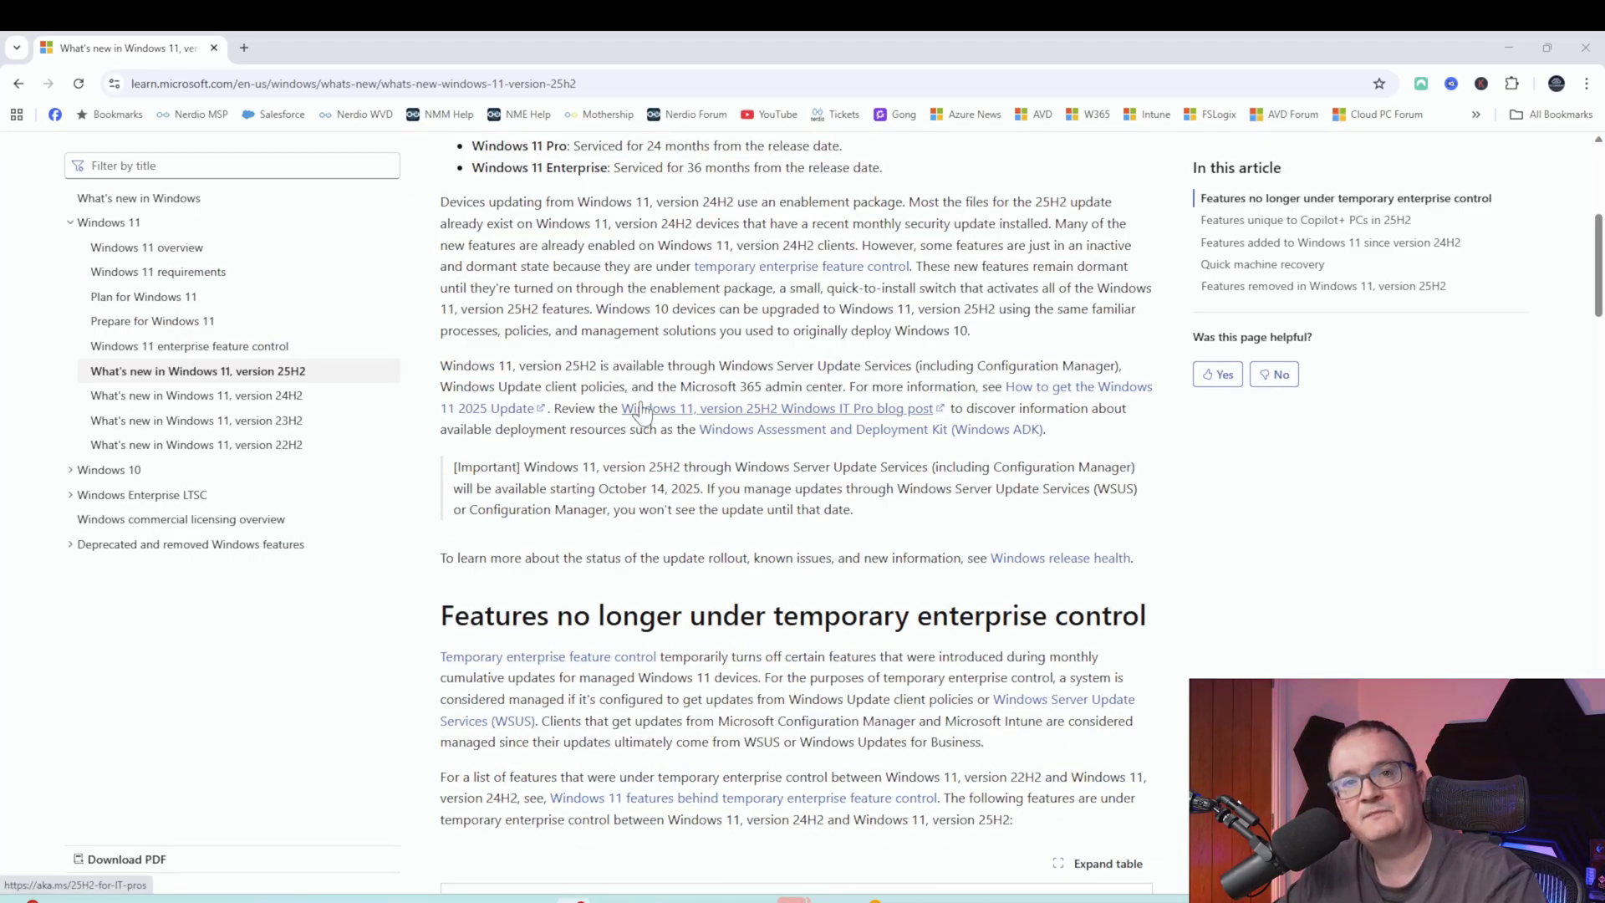
scroll(674, 445, down, 2)
scroll(778, 240, down, 2)
scroll(796, 501, down, 5)
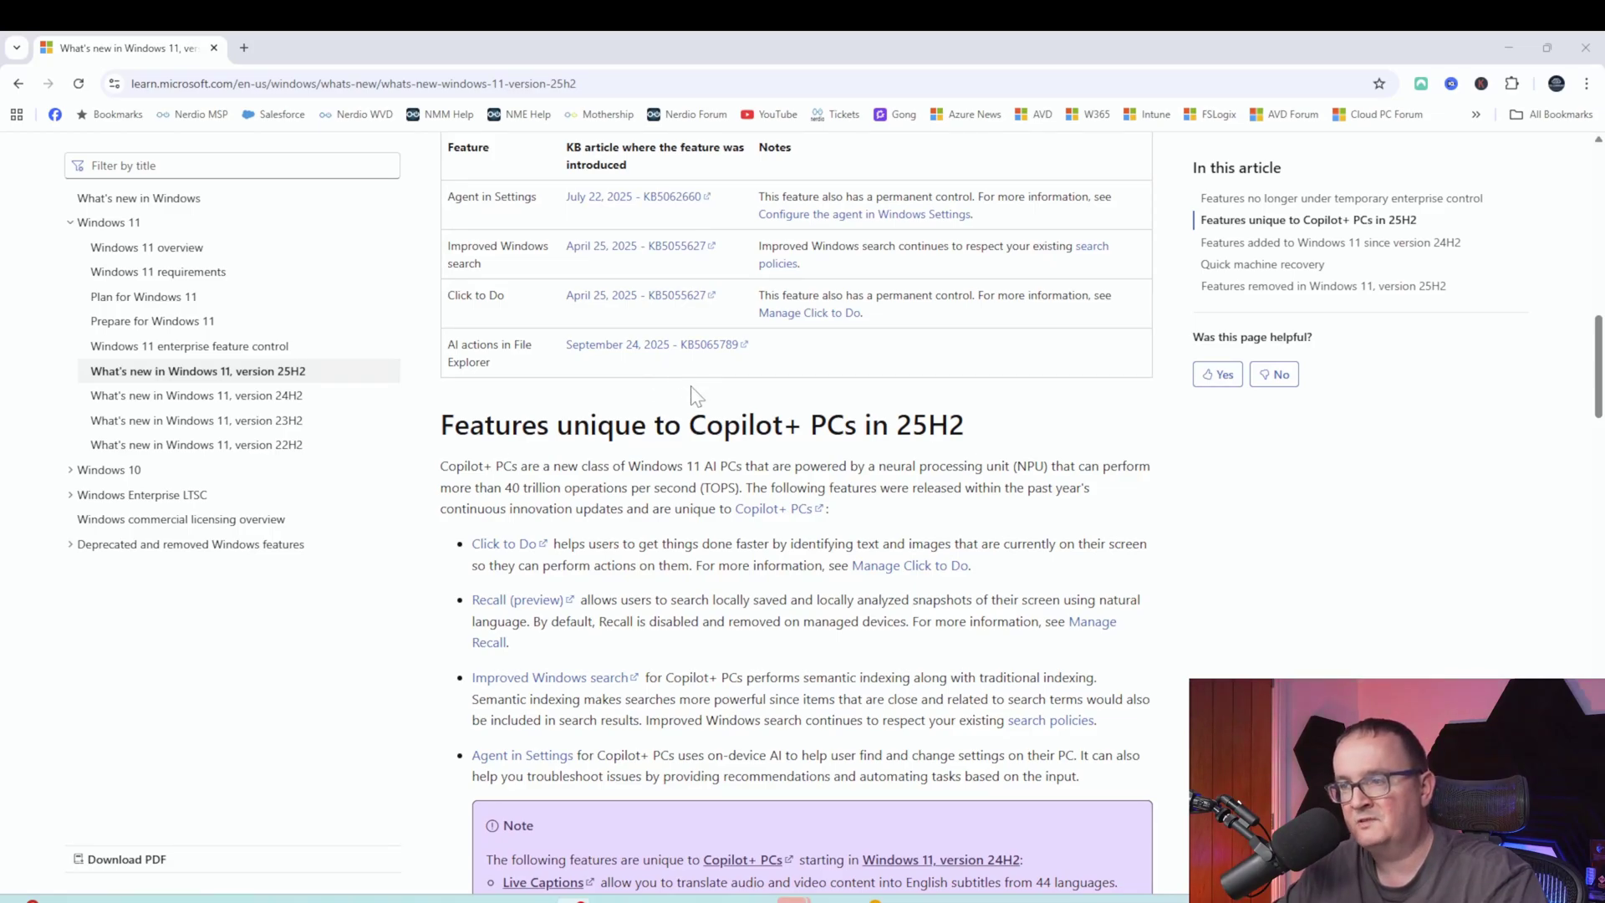
scroll(698, 395, down, 2)
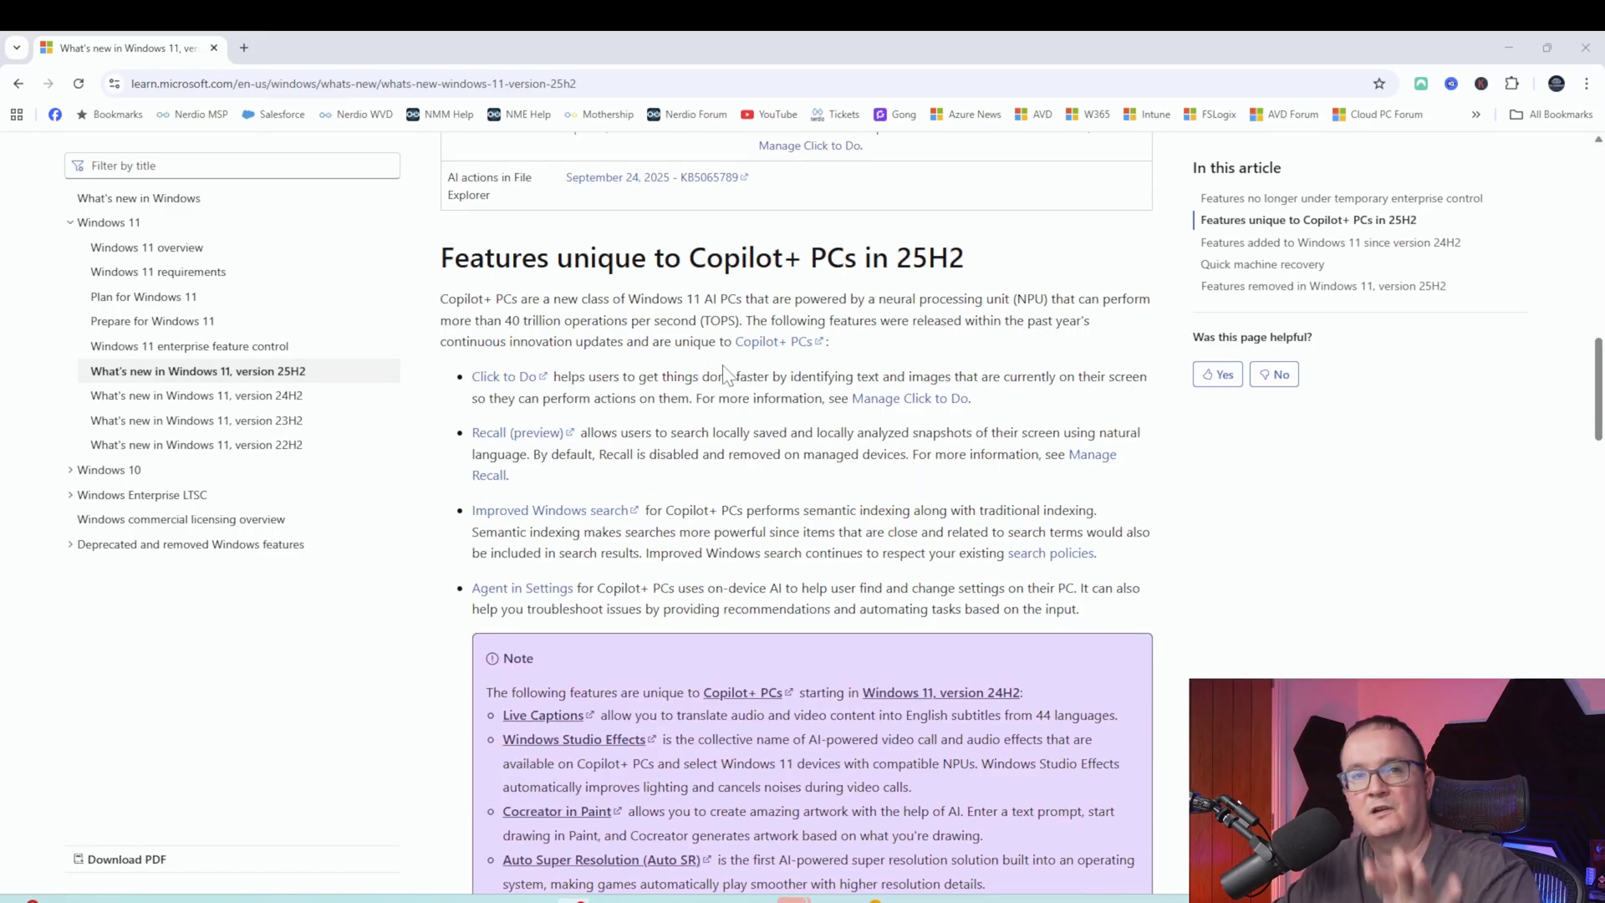
scroll(724, 372, down, 1)
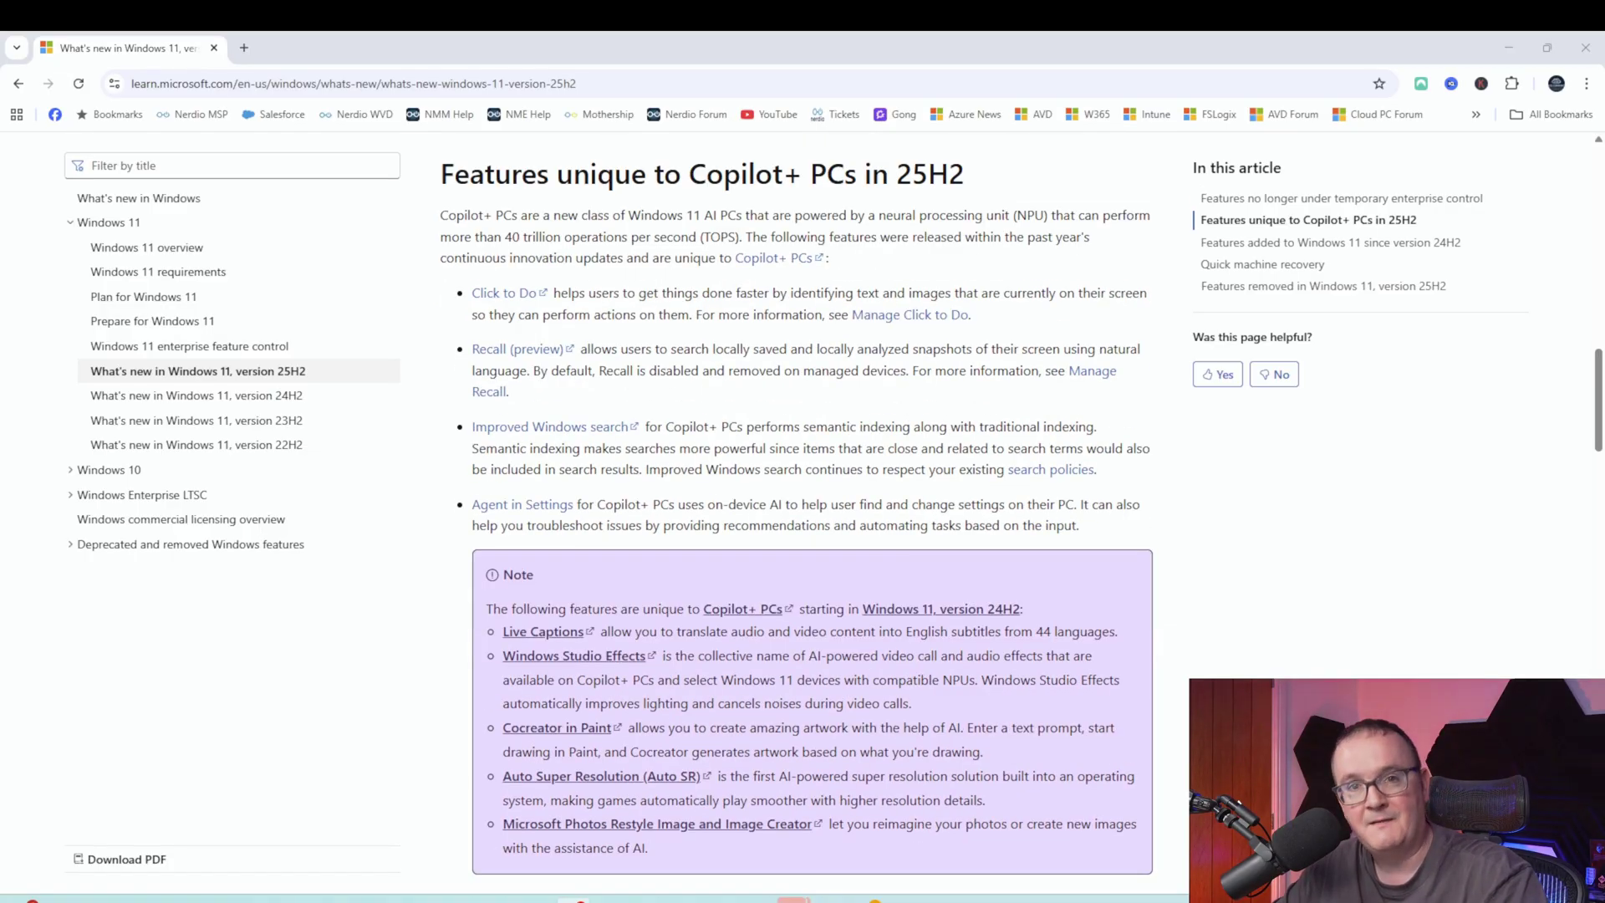
scroll(710, 348, down, 8)
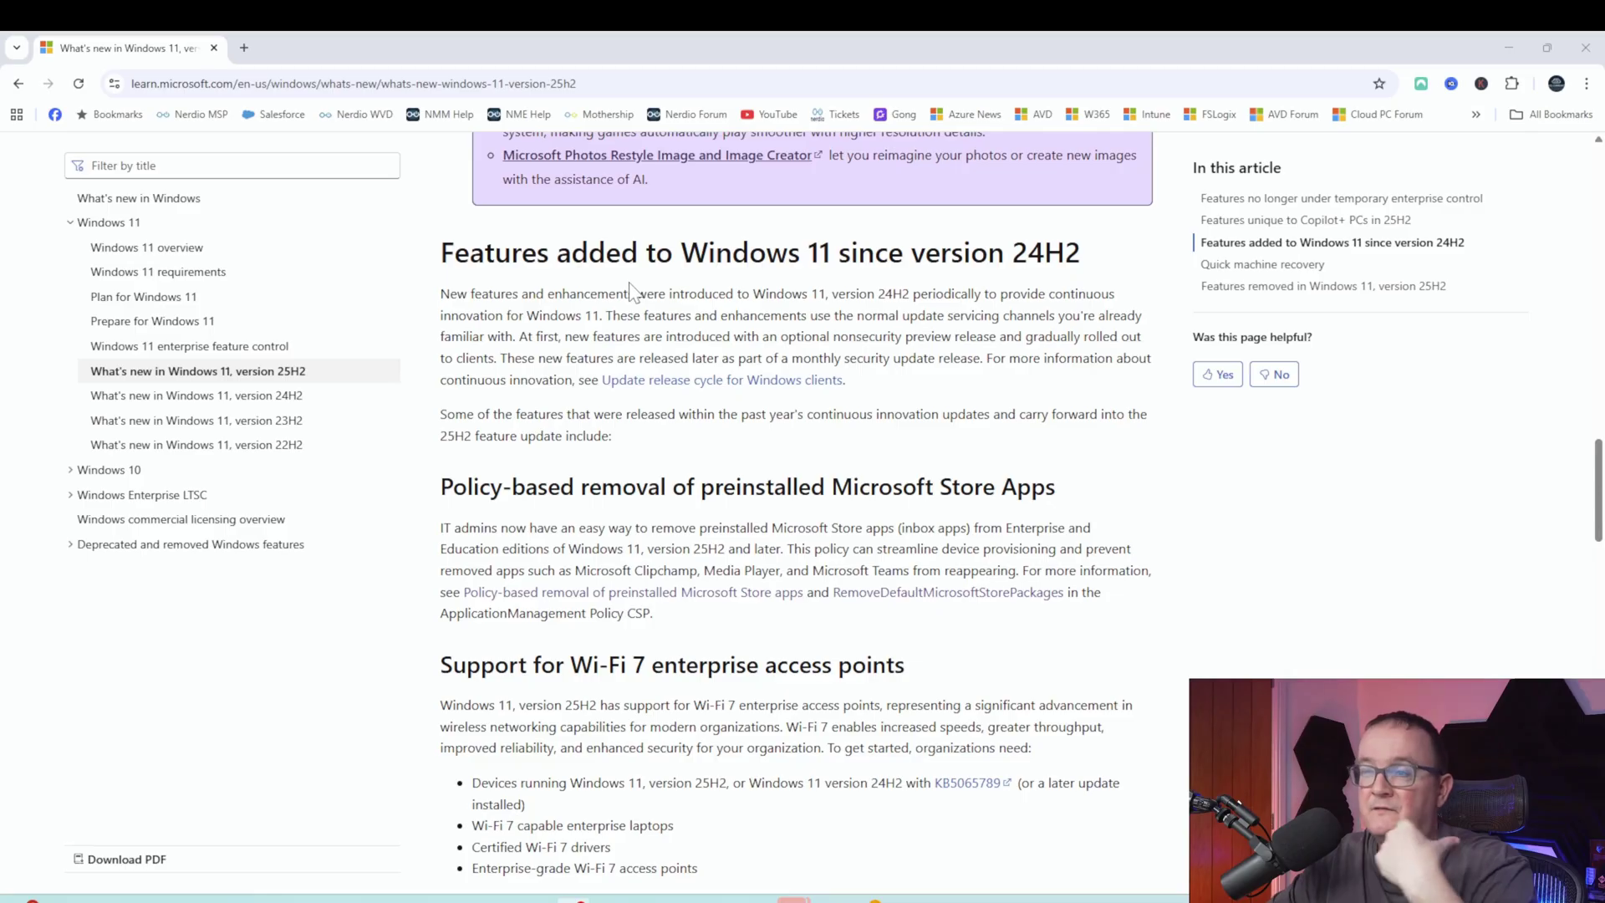
scroll(634, 289, down, 1)
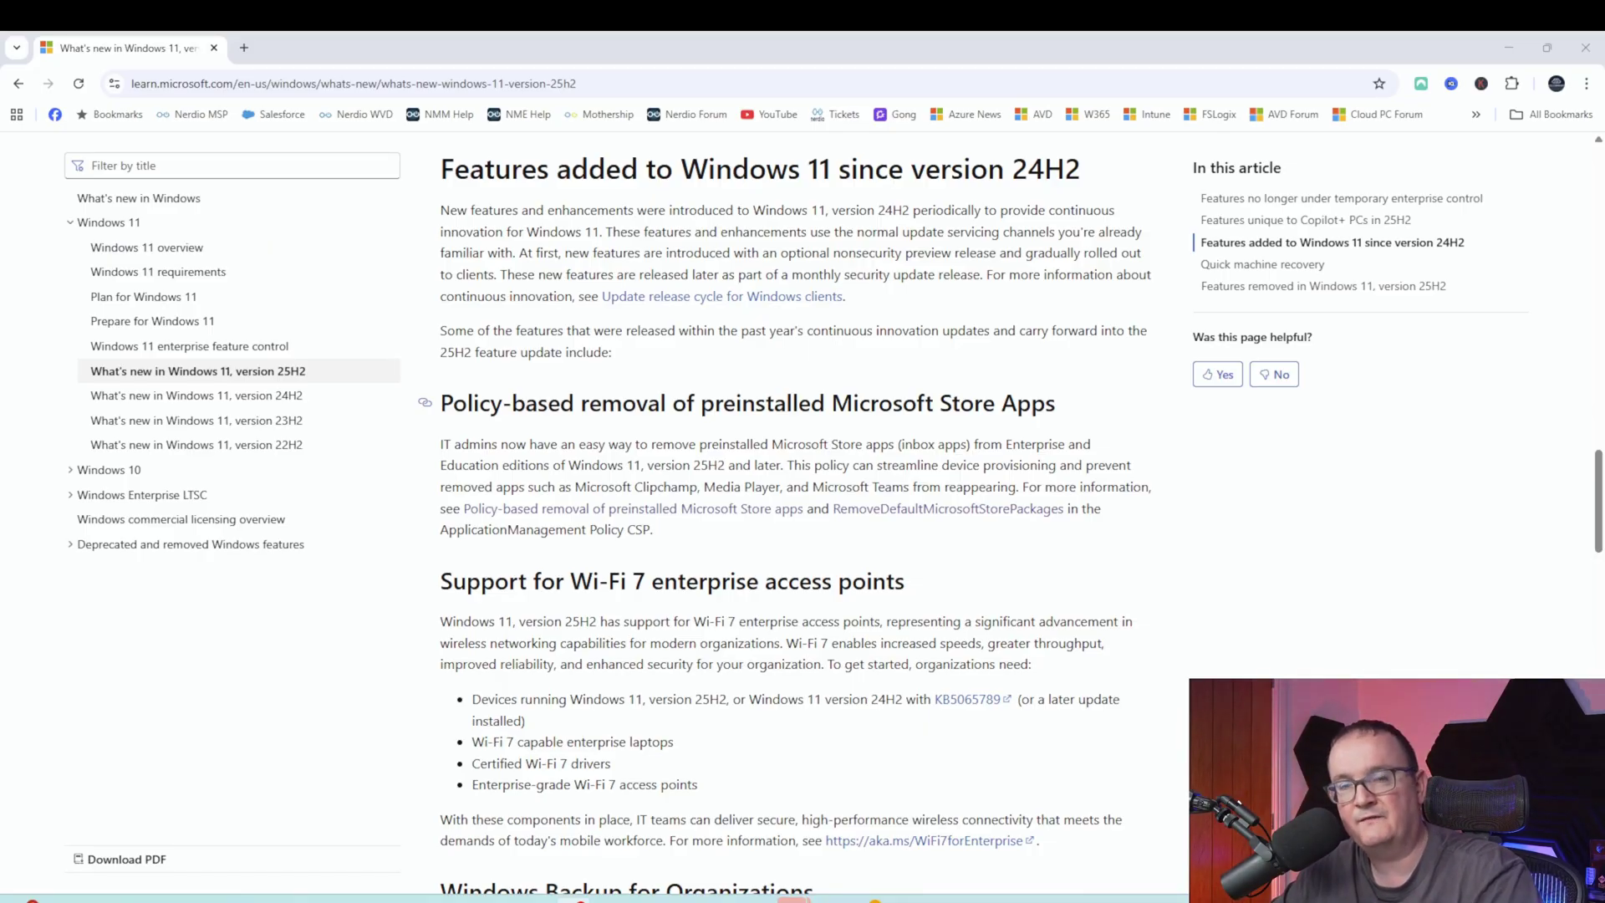
scroll(794, 502, down, 15)
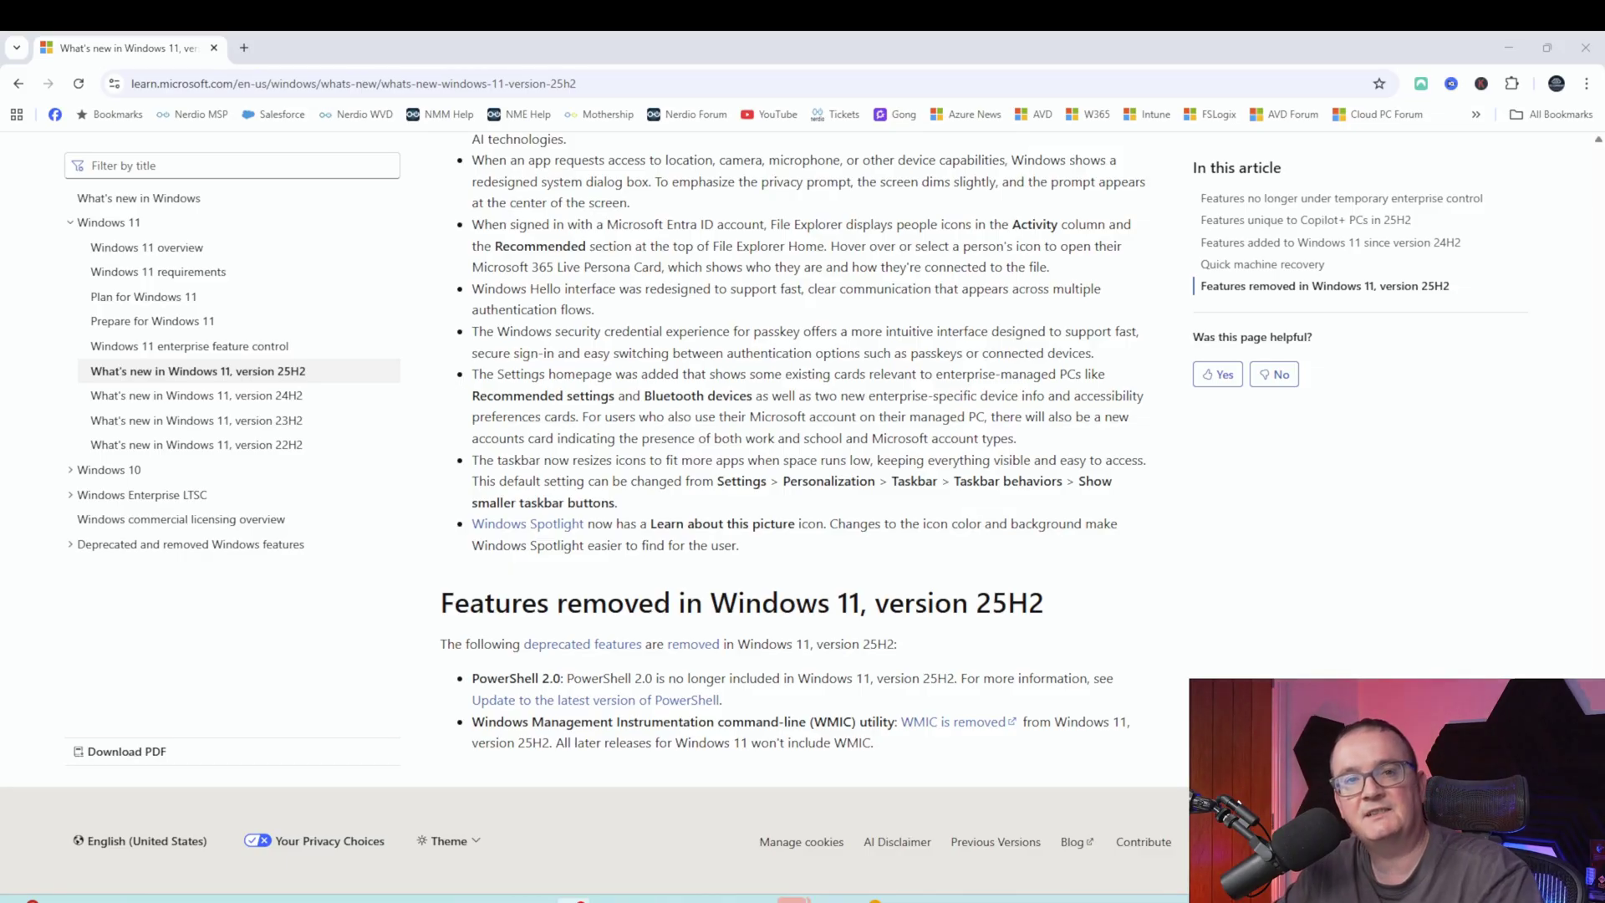
scroll(933, 706, up, 5)
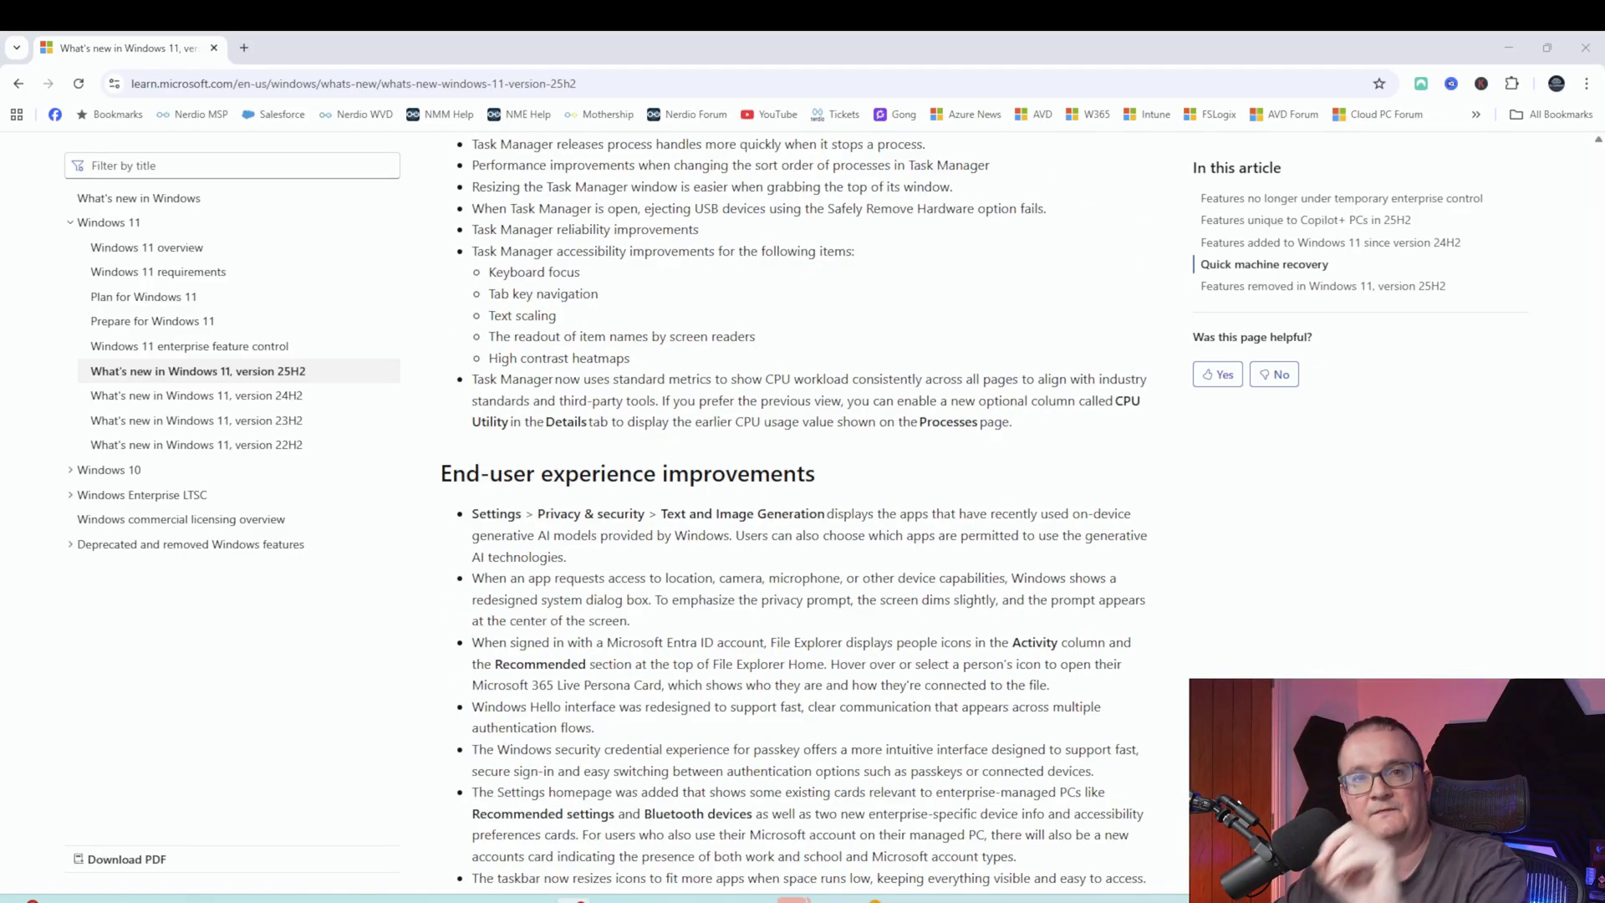
scroll(809, 502, down, 5)
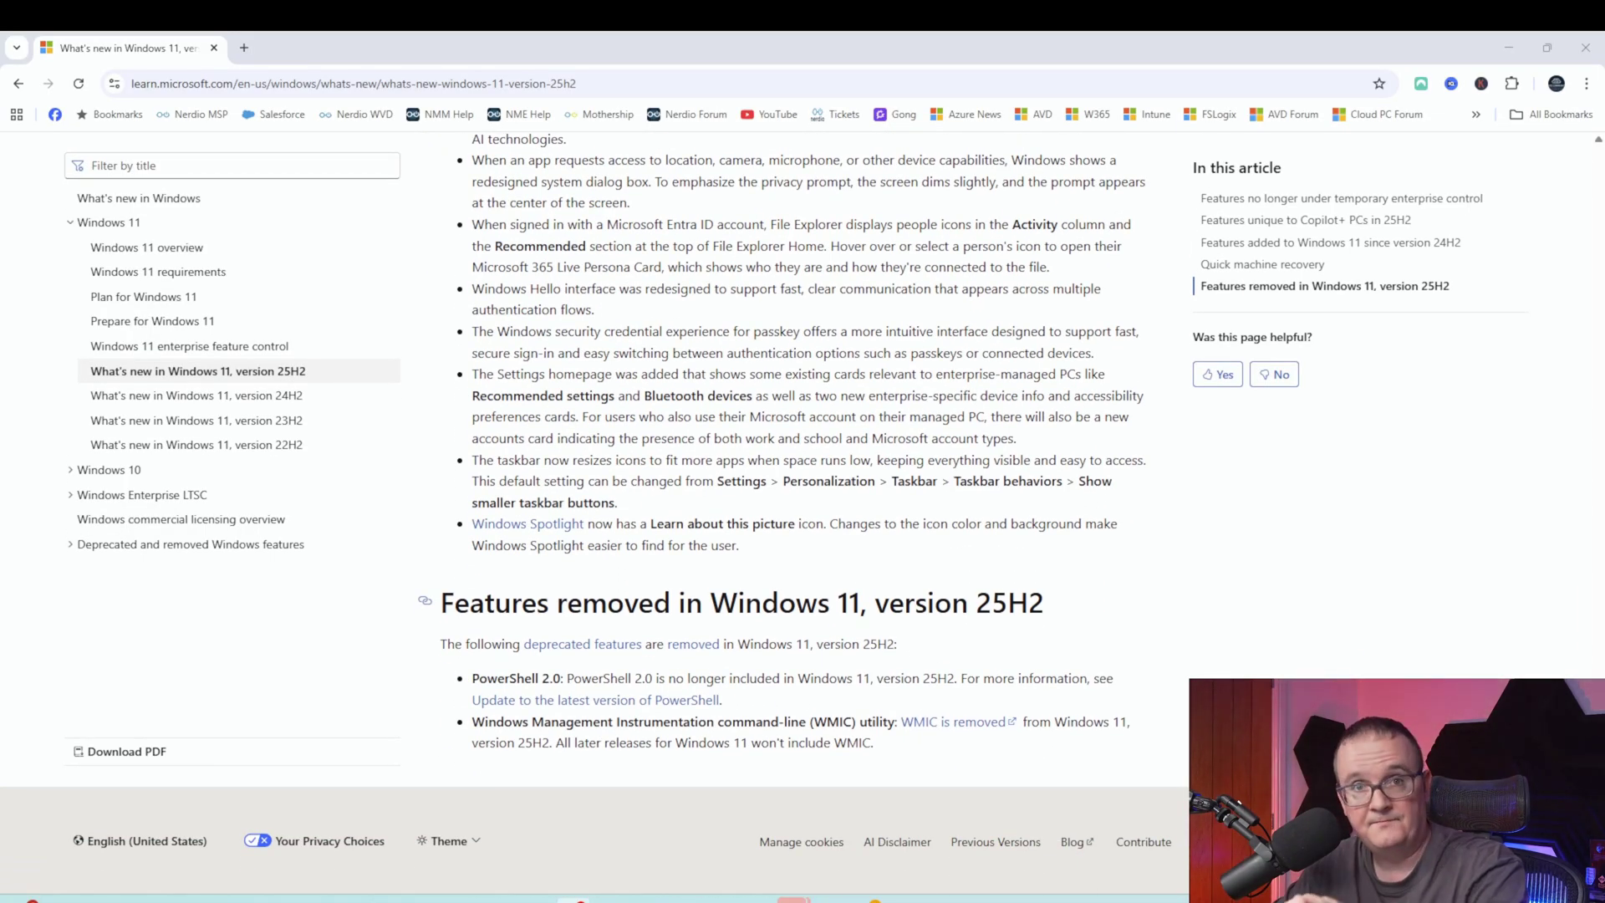
scroll(595, 502, up, 4)
scroll(857, 644, up, 15)
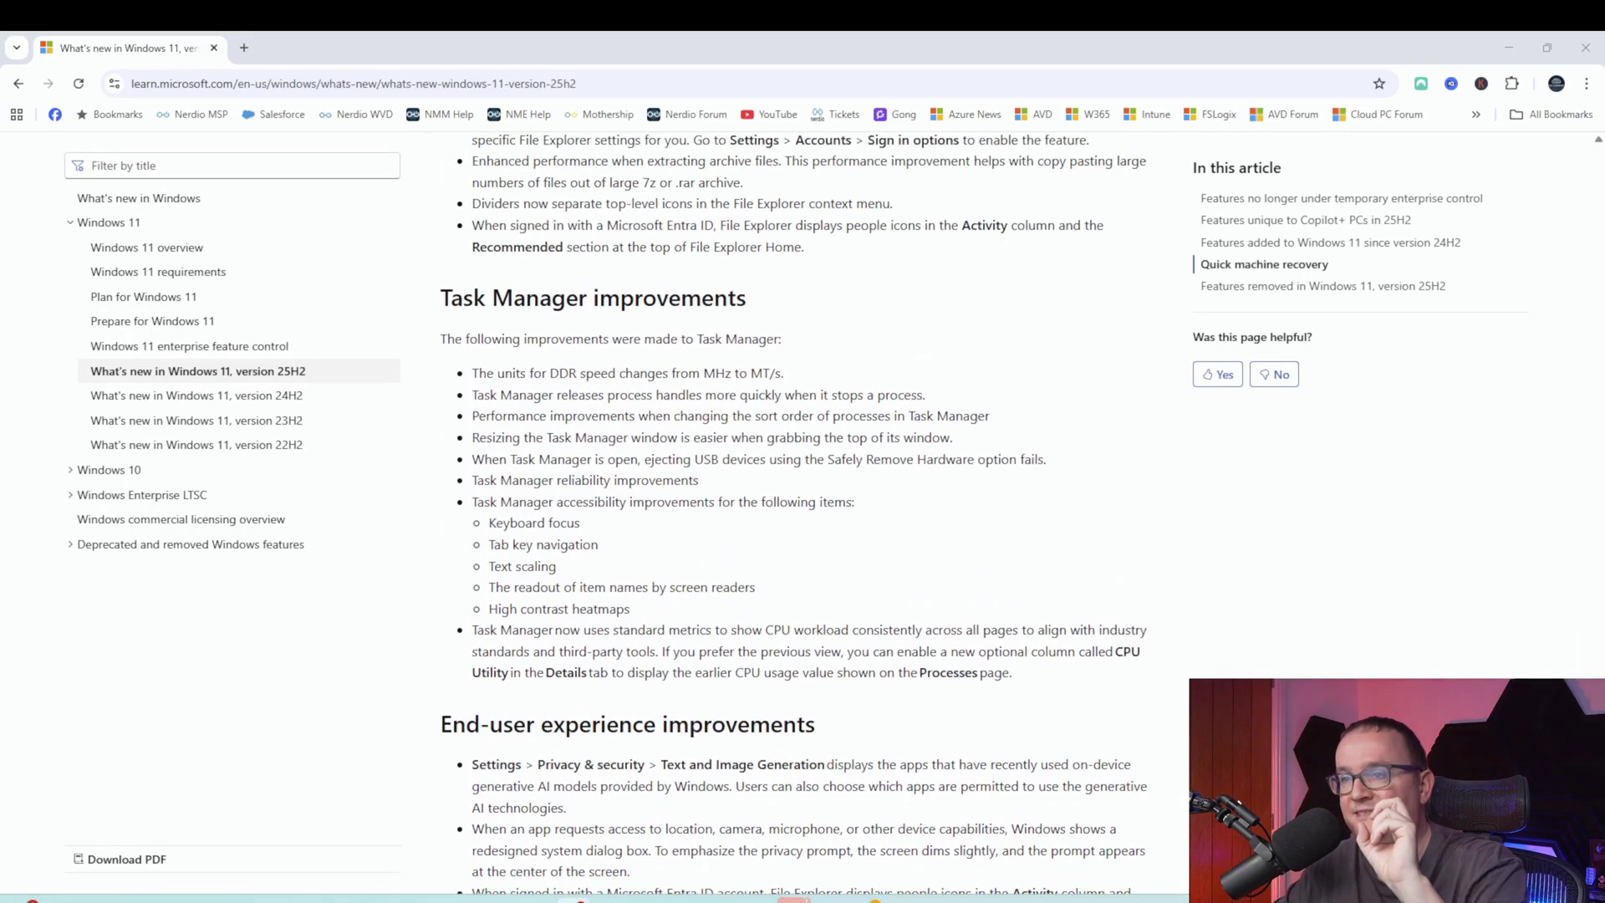
scroll(857, 644, up, 5)
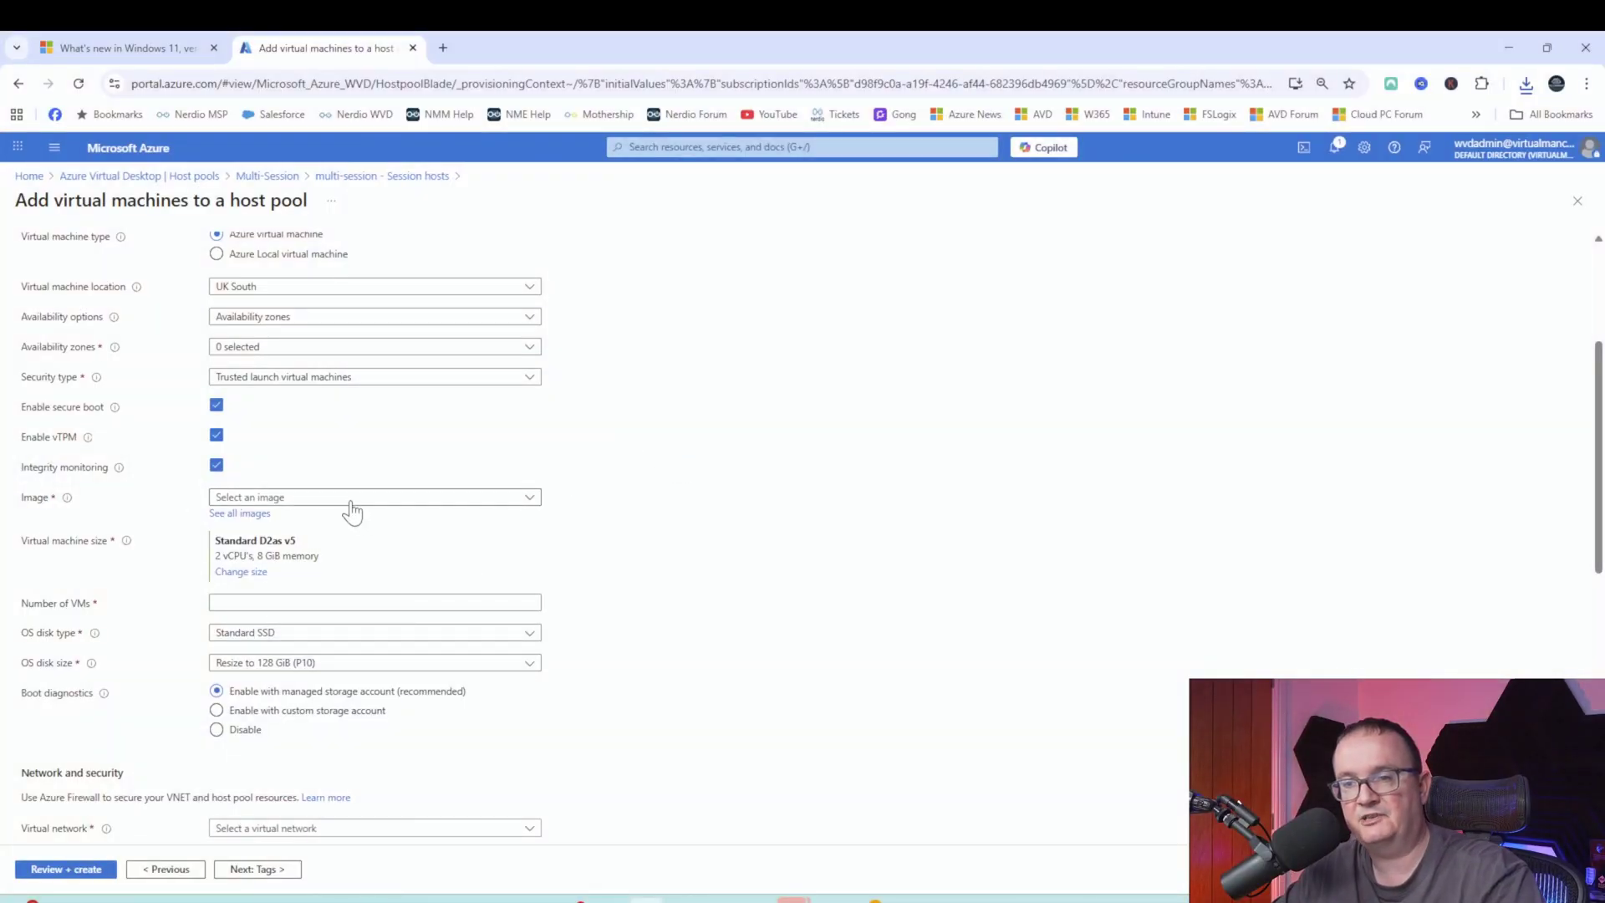
Step: Choose Windows 11 Enterprise multi-session, Version 25H2 from the host pool Image list
click(350, 502)
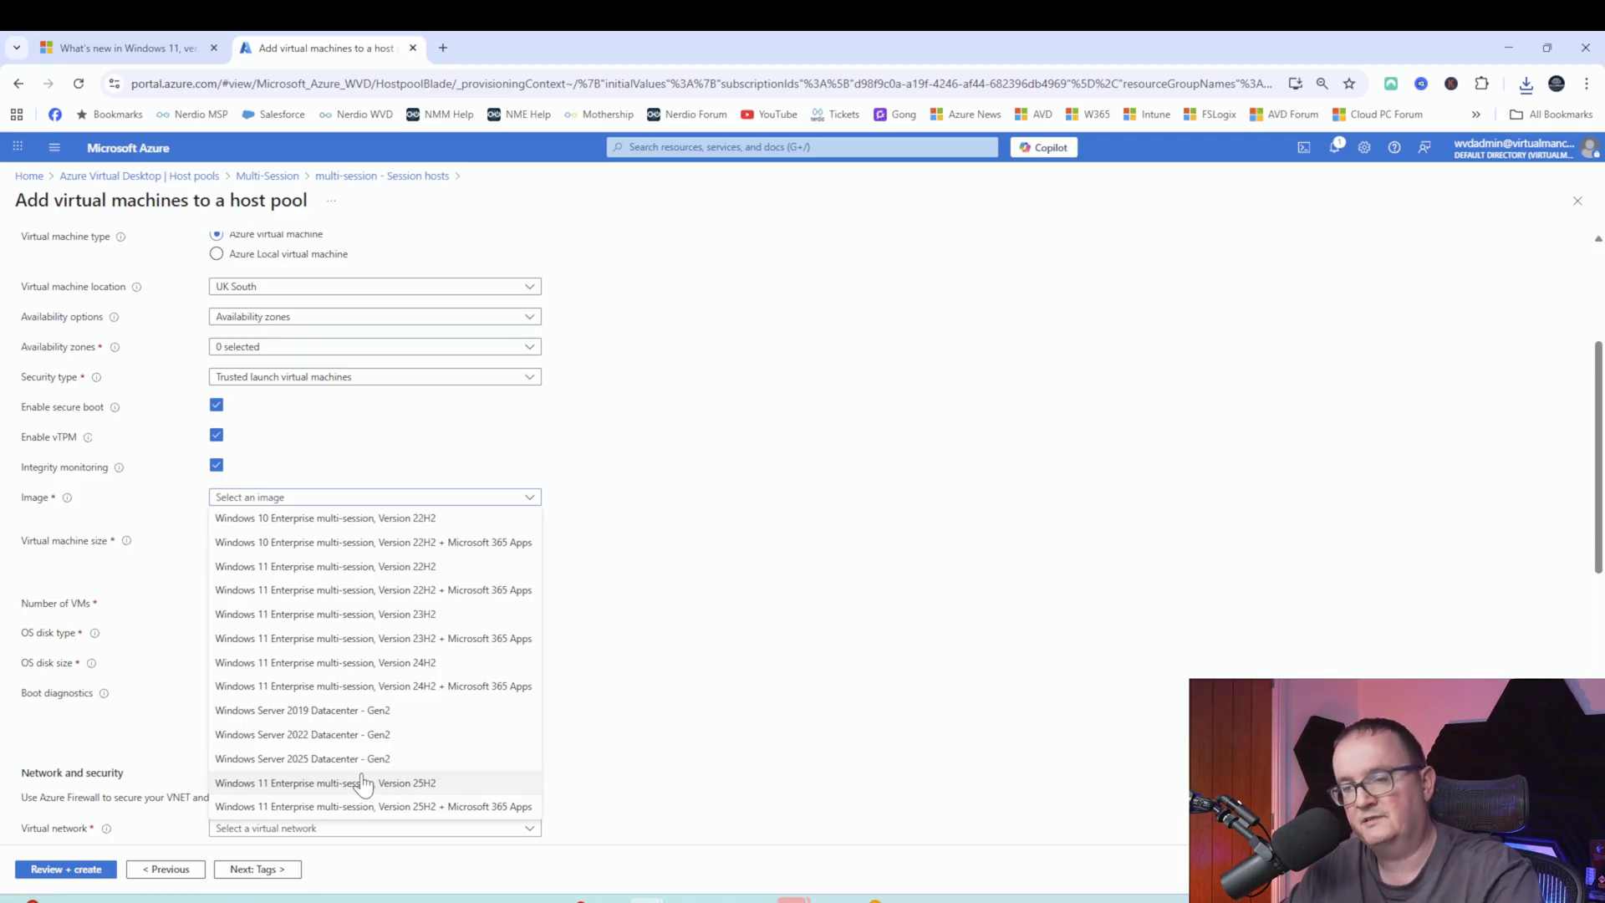
click(398, 783)
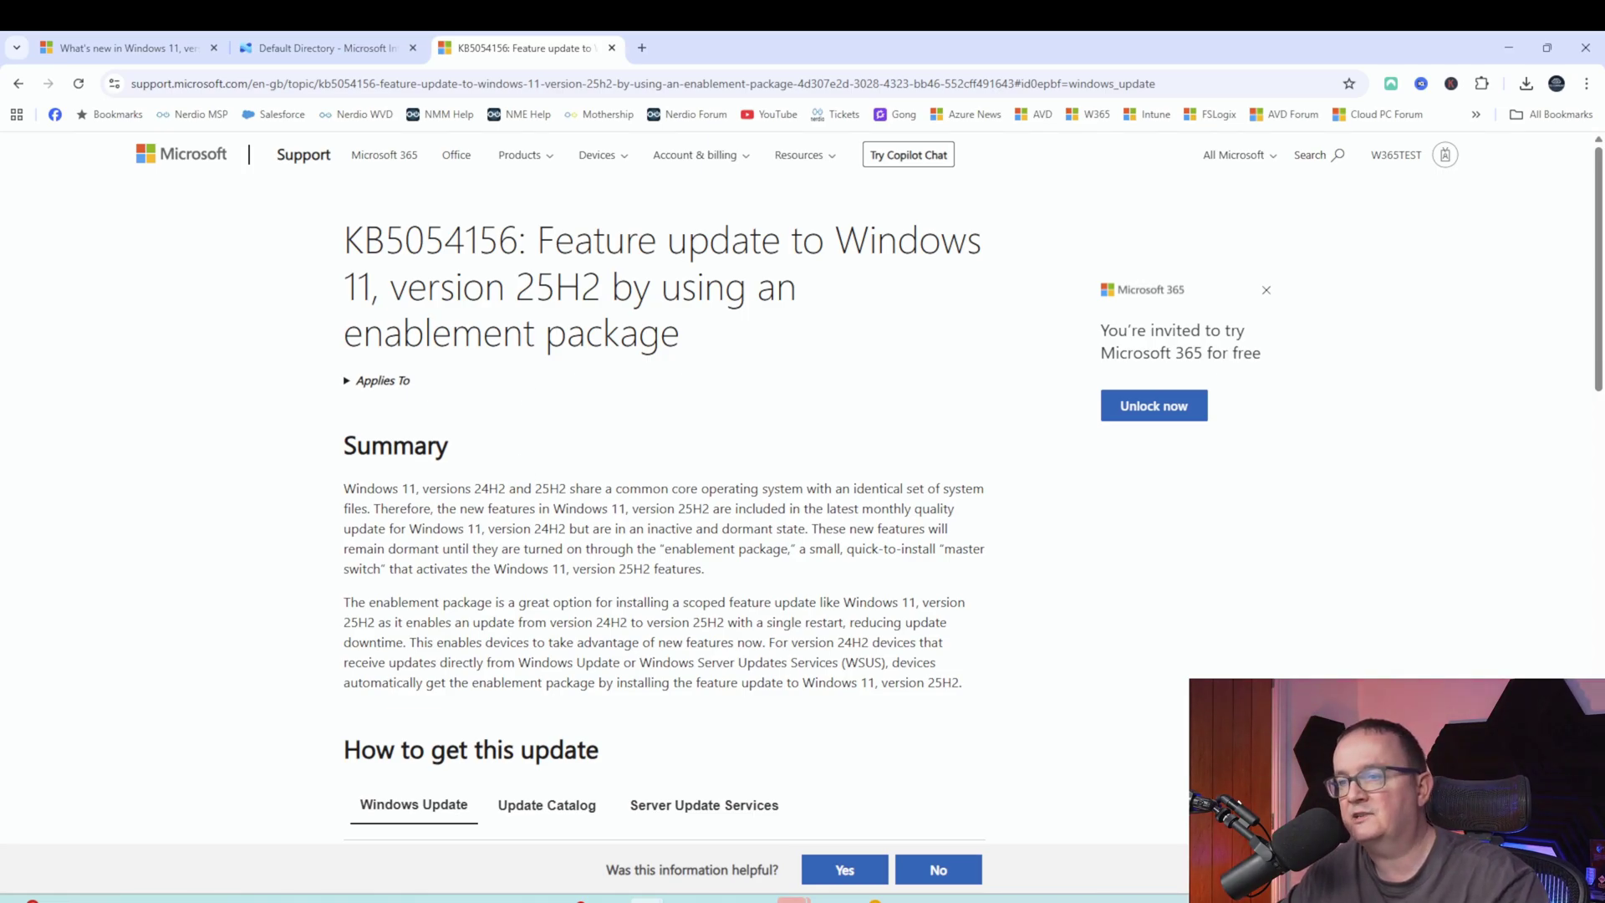
Step: Scroll briefly through the KB5054156 Windows 11 25H2 enablement package article
scroll(664, 502, down, 5)
scroll(665, 502, up, 3)
Step: In Intune, go to Devices > Windows updates > Feature updates and create a feature update policy
click(323, 44)
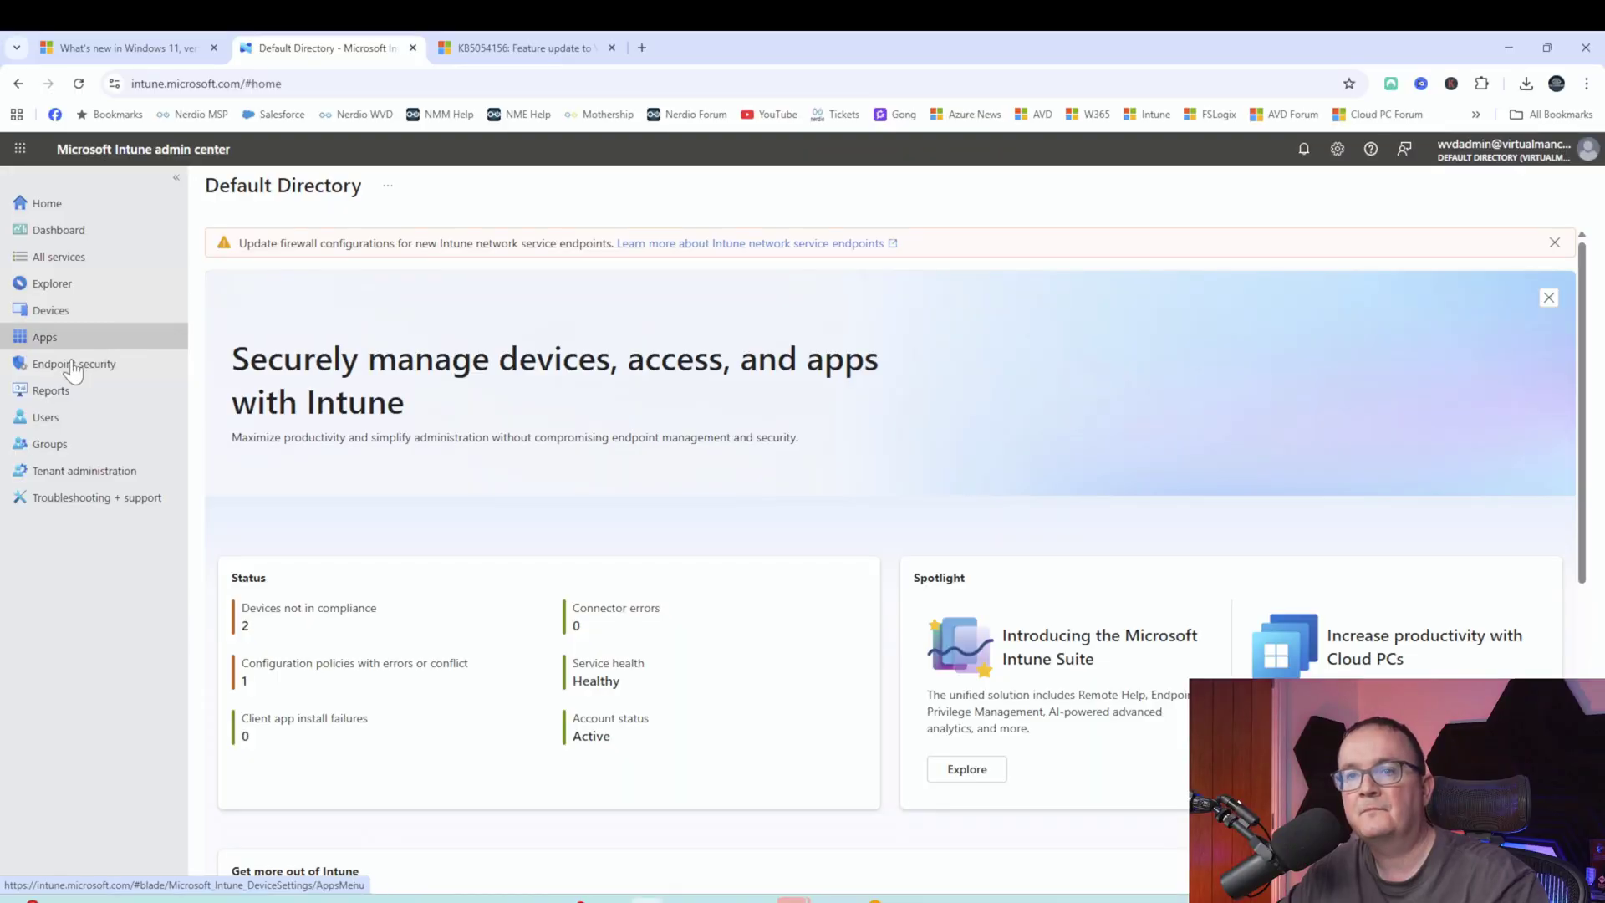
click(100, 316)
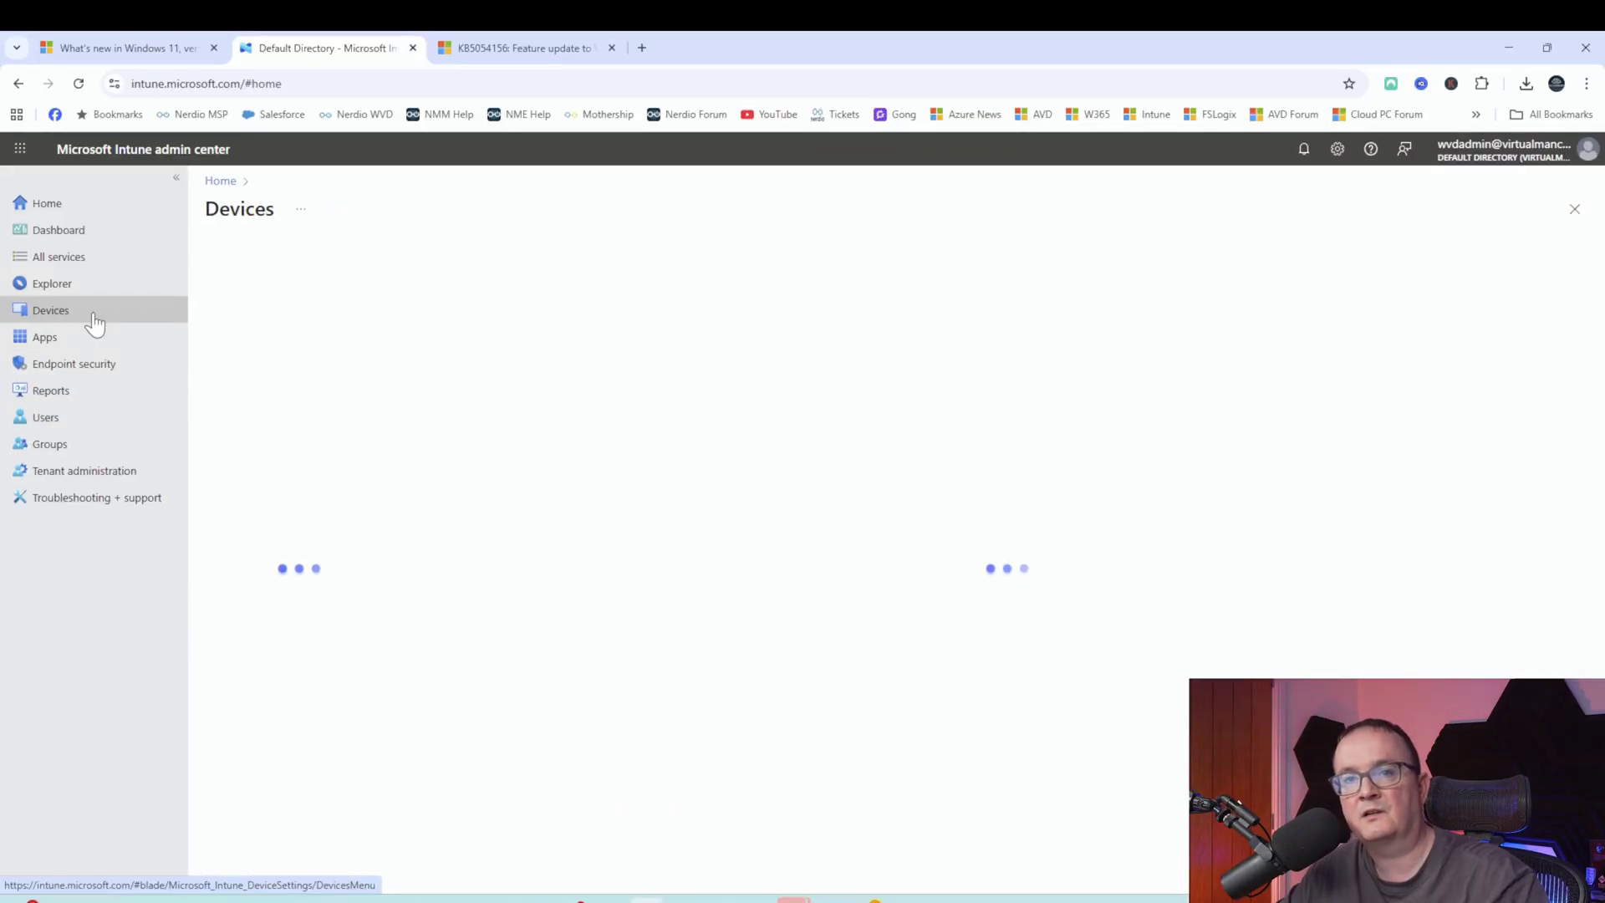
scroll(284, 501, down, 3)
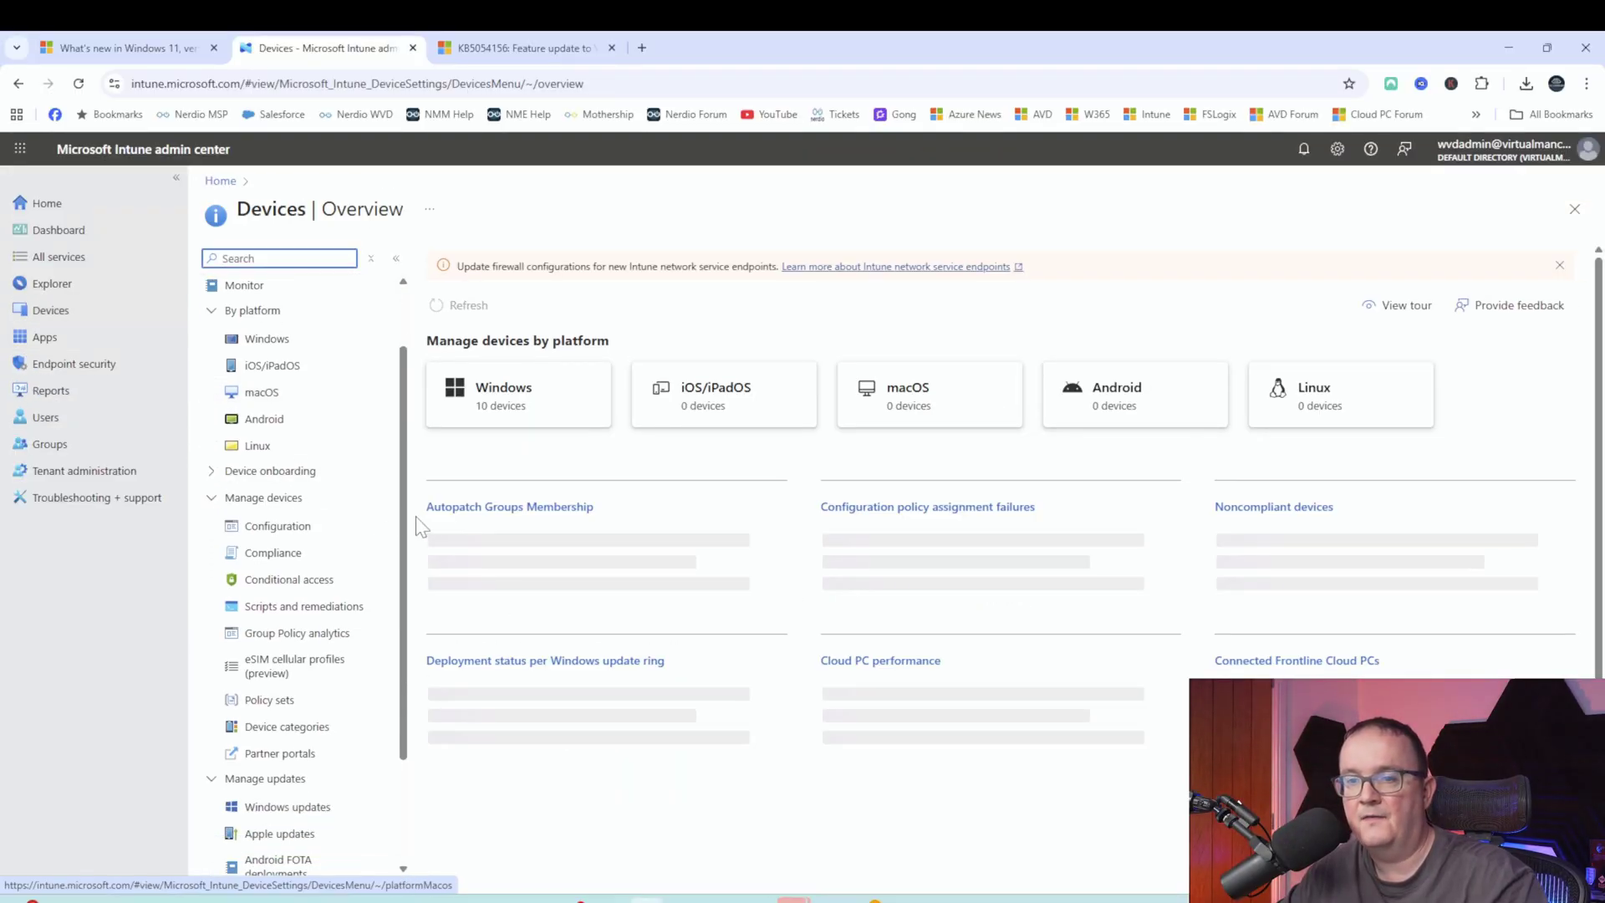
click(289, 662)
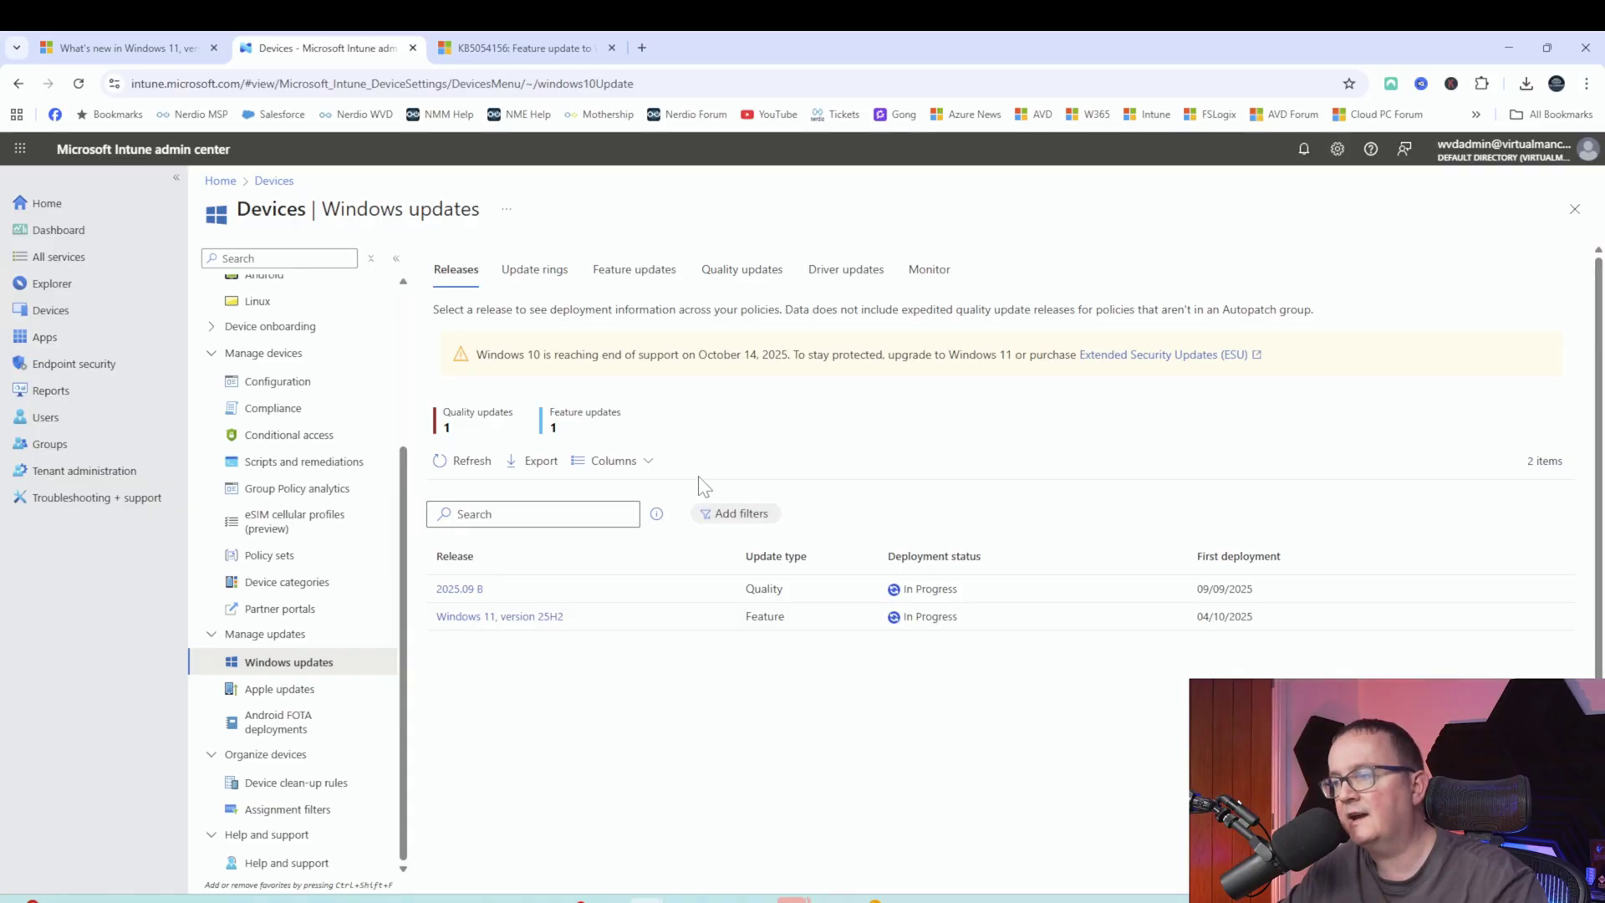
click(634, 269)
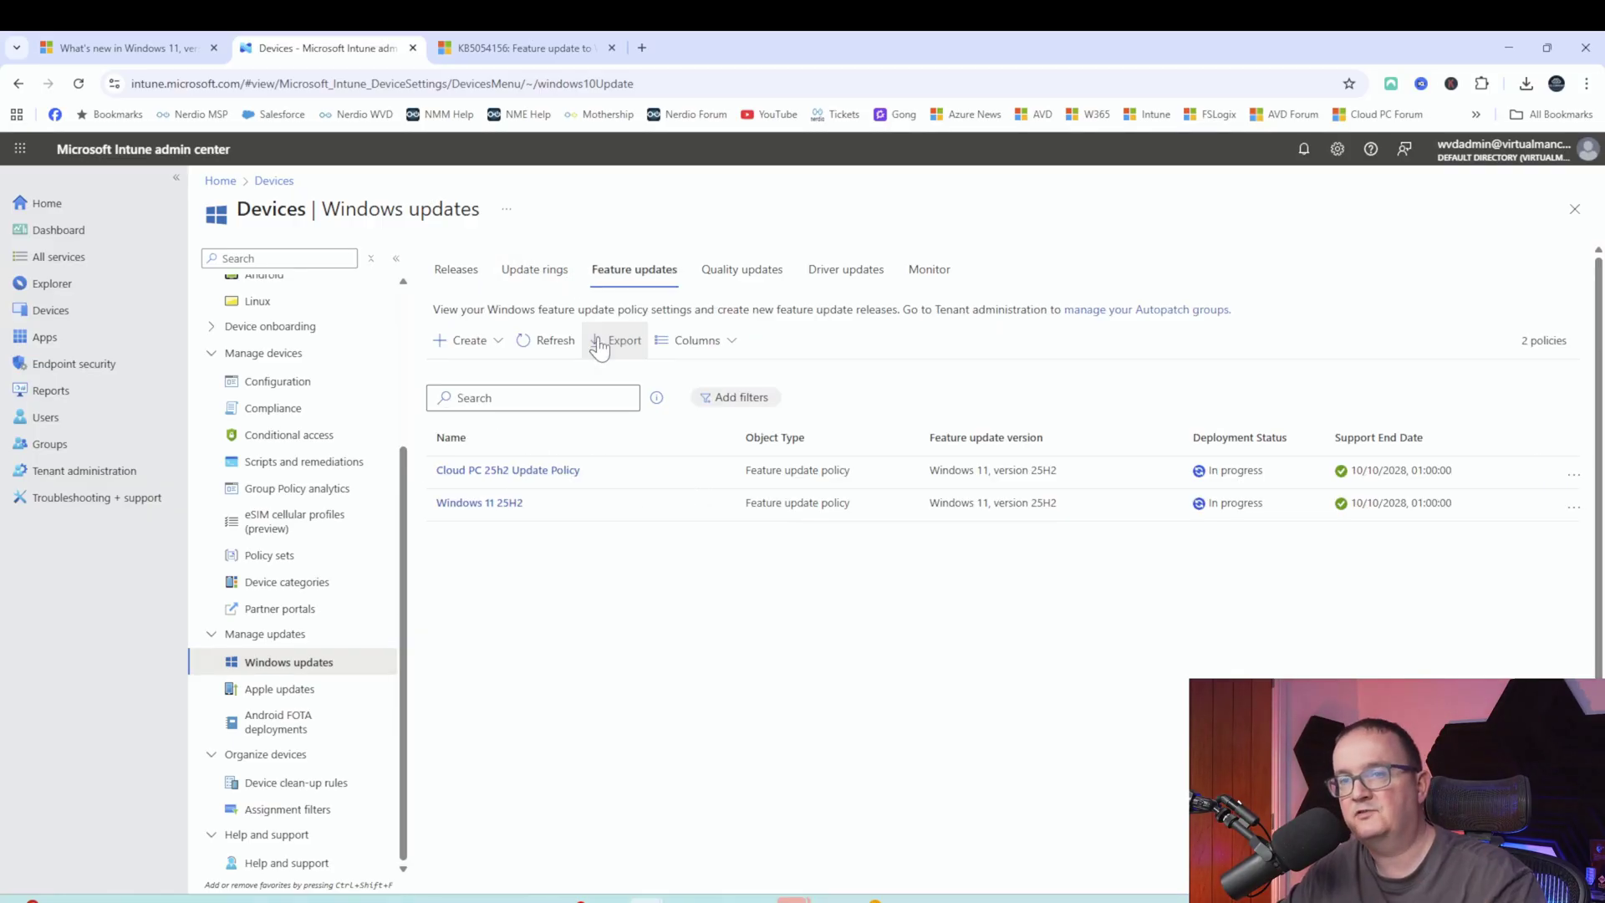
click(462, 344)
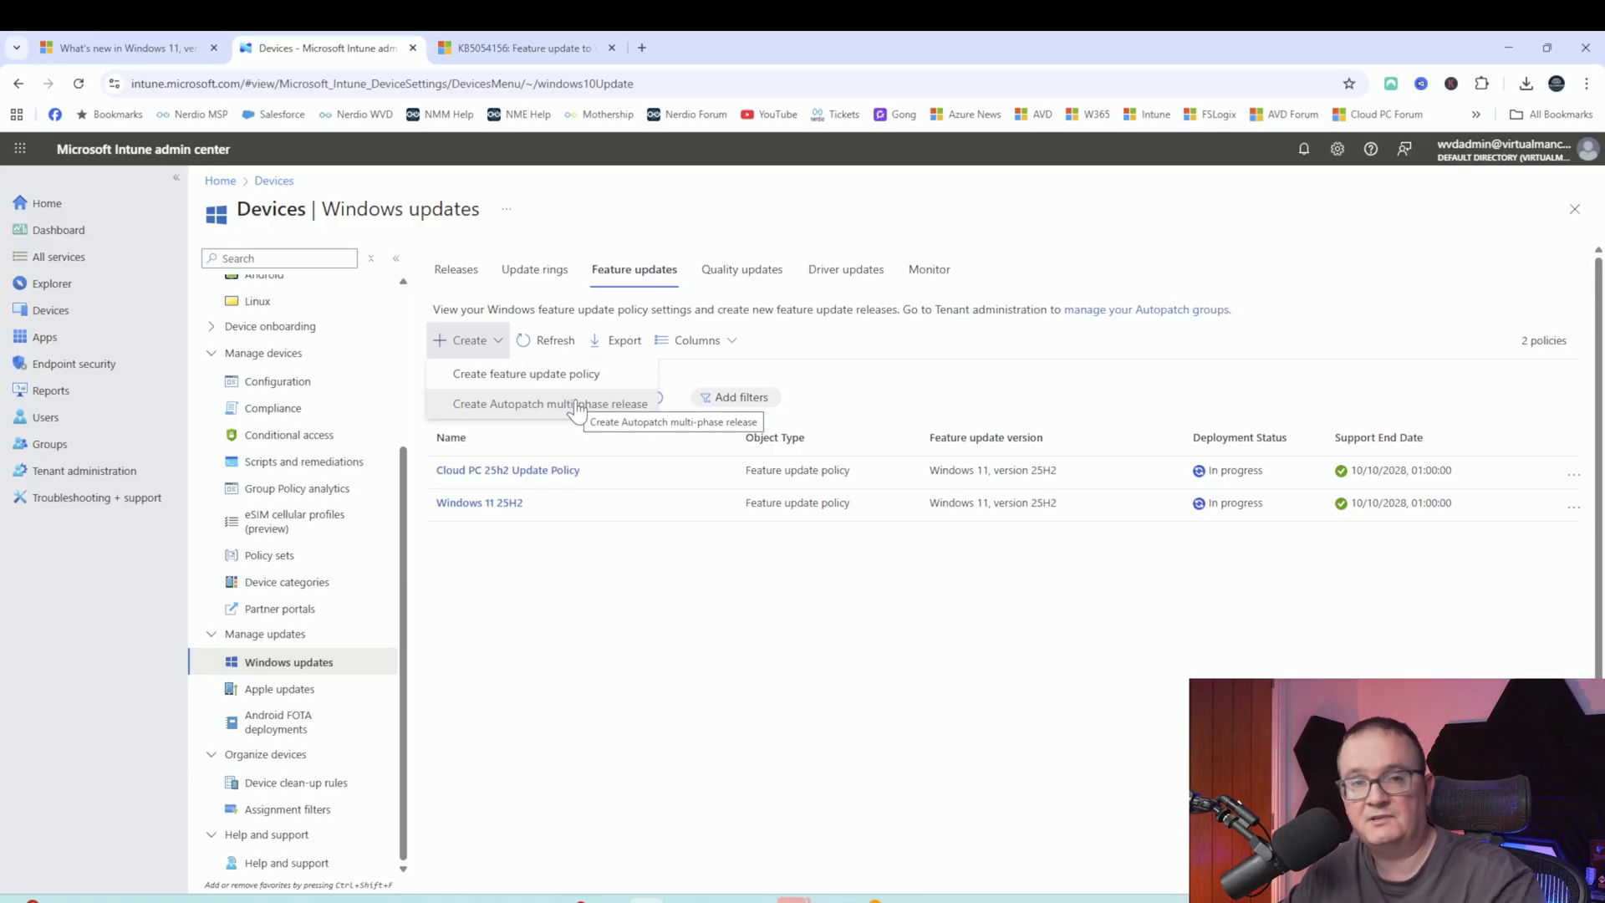
click(519, 375)
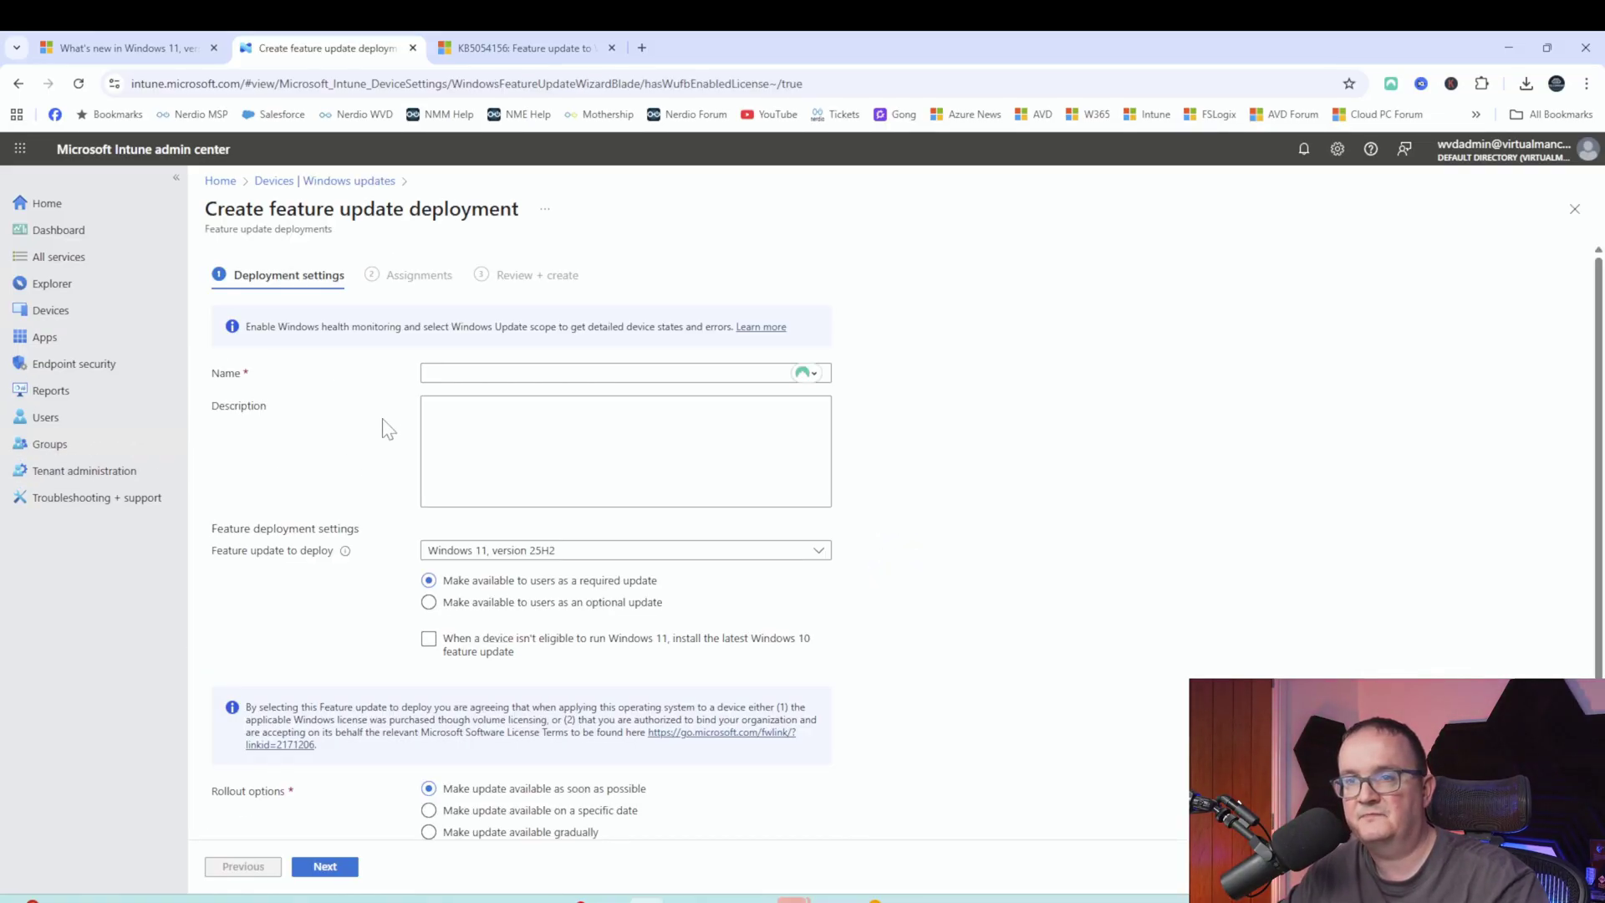
Step: Name the deployment Win1125h2, leave it as a required update, and proceed to Assignments
click(510, 373)
text(W)
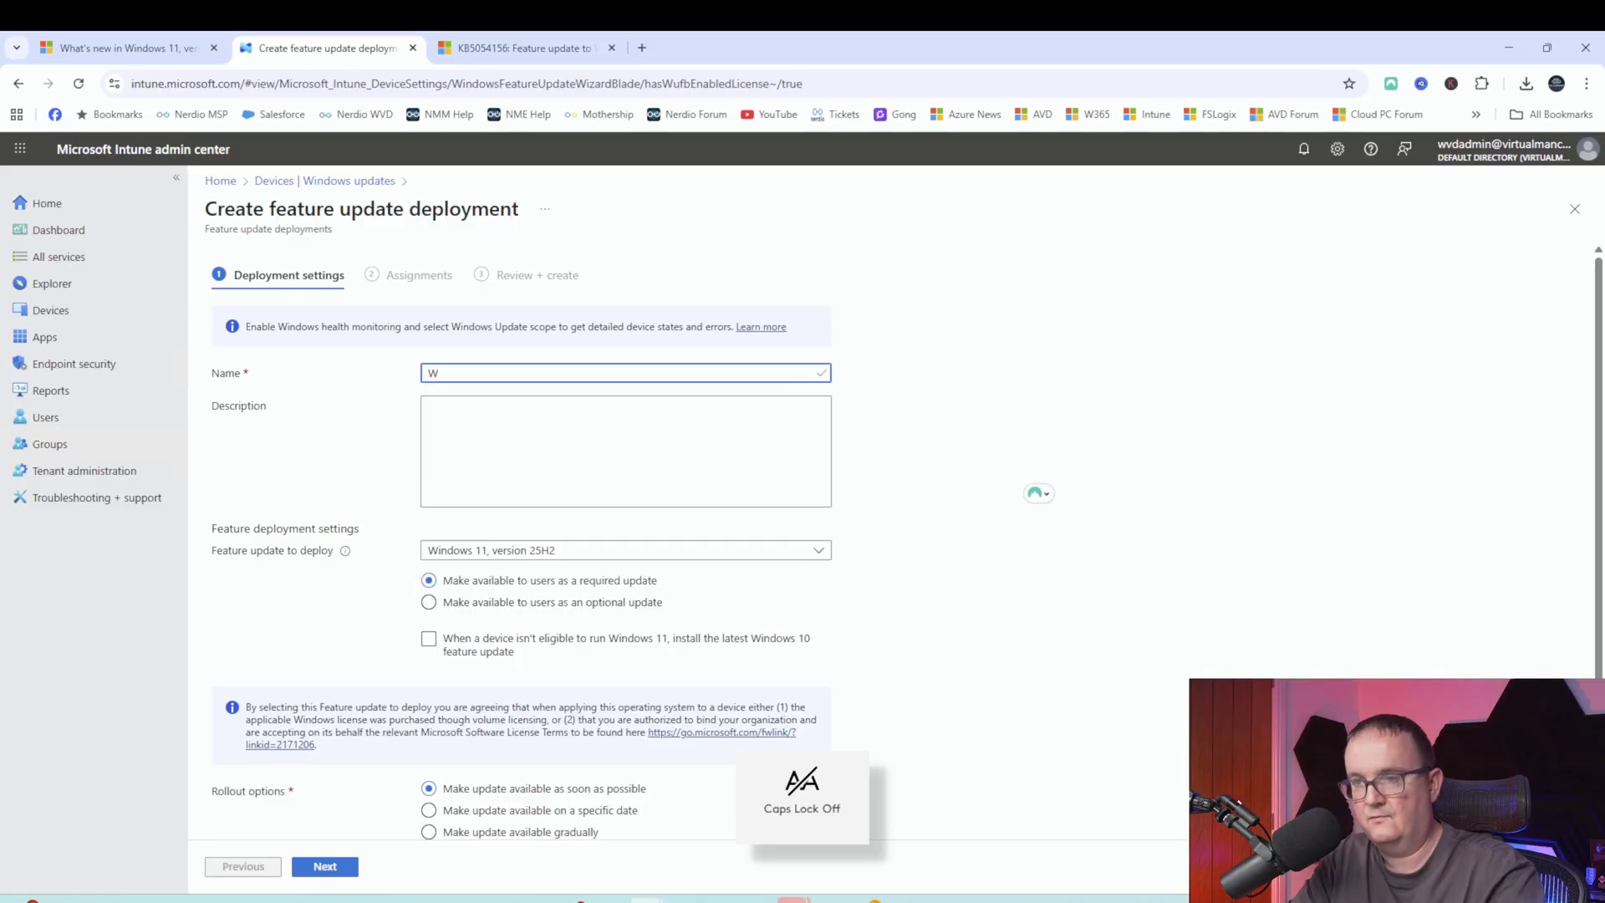
text(in1125h2)
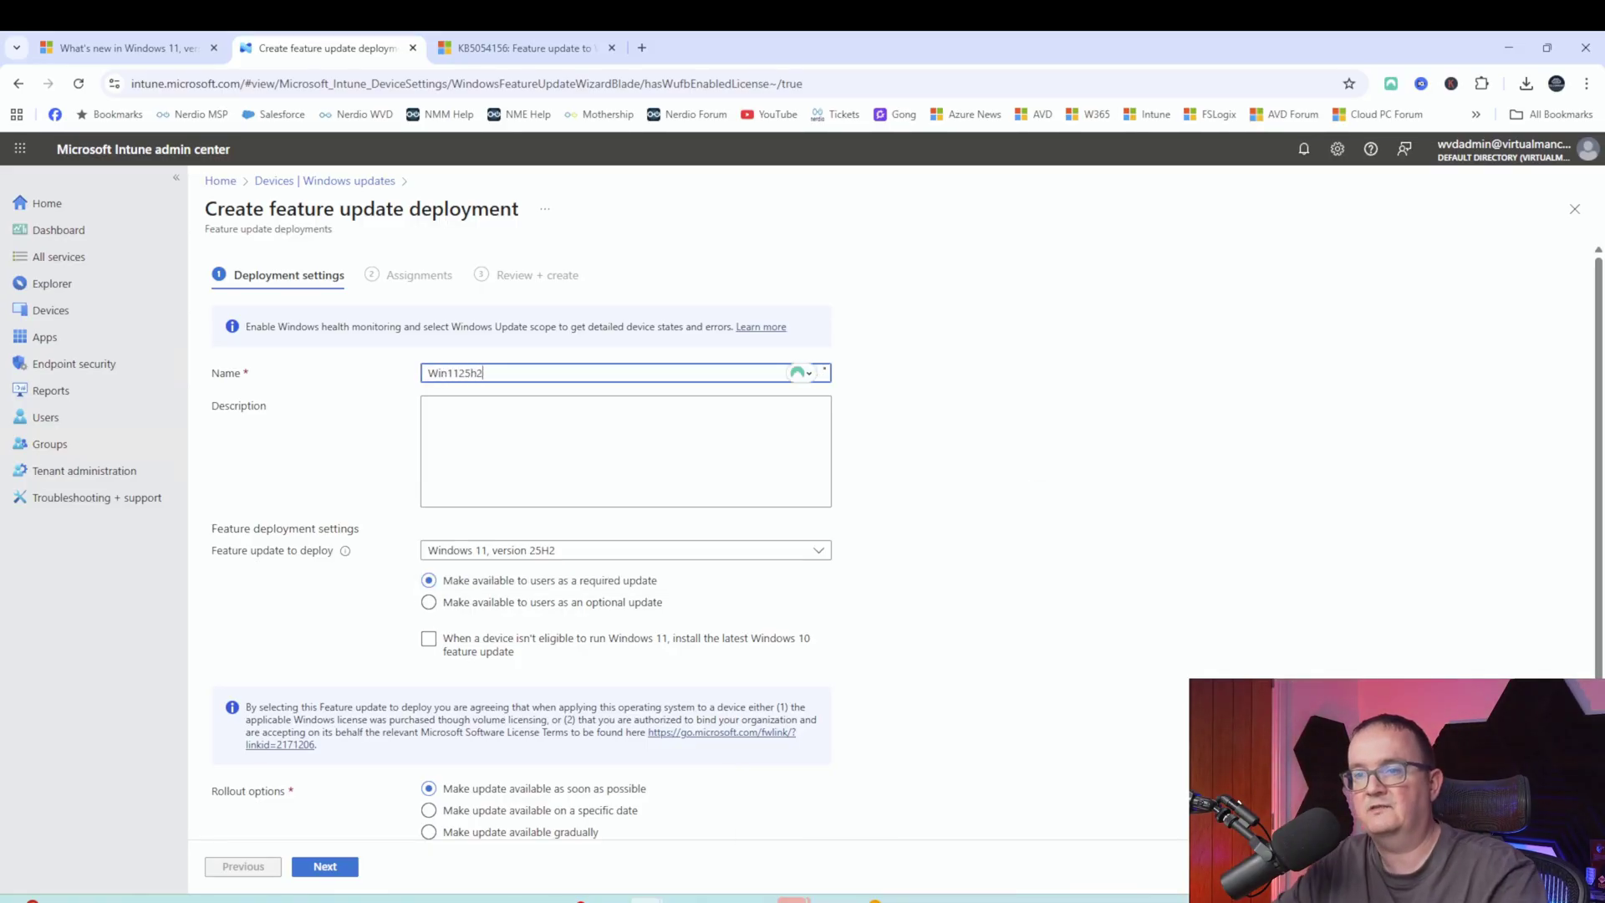
scroll(585, 472, down, 1)
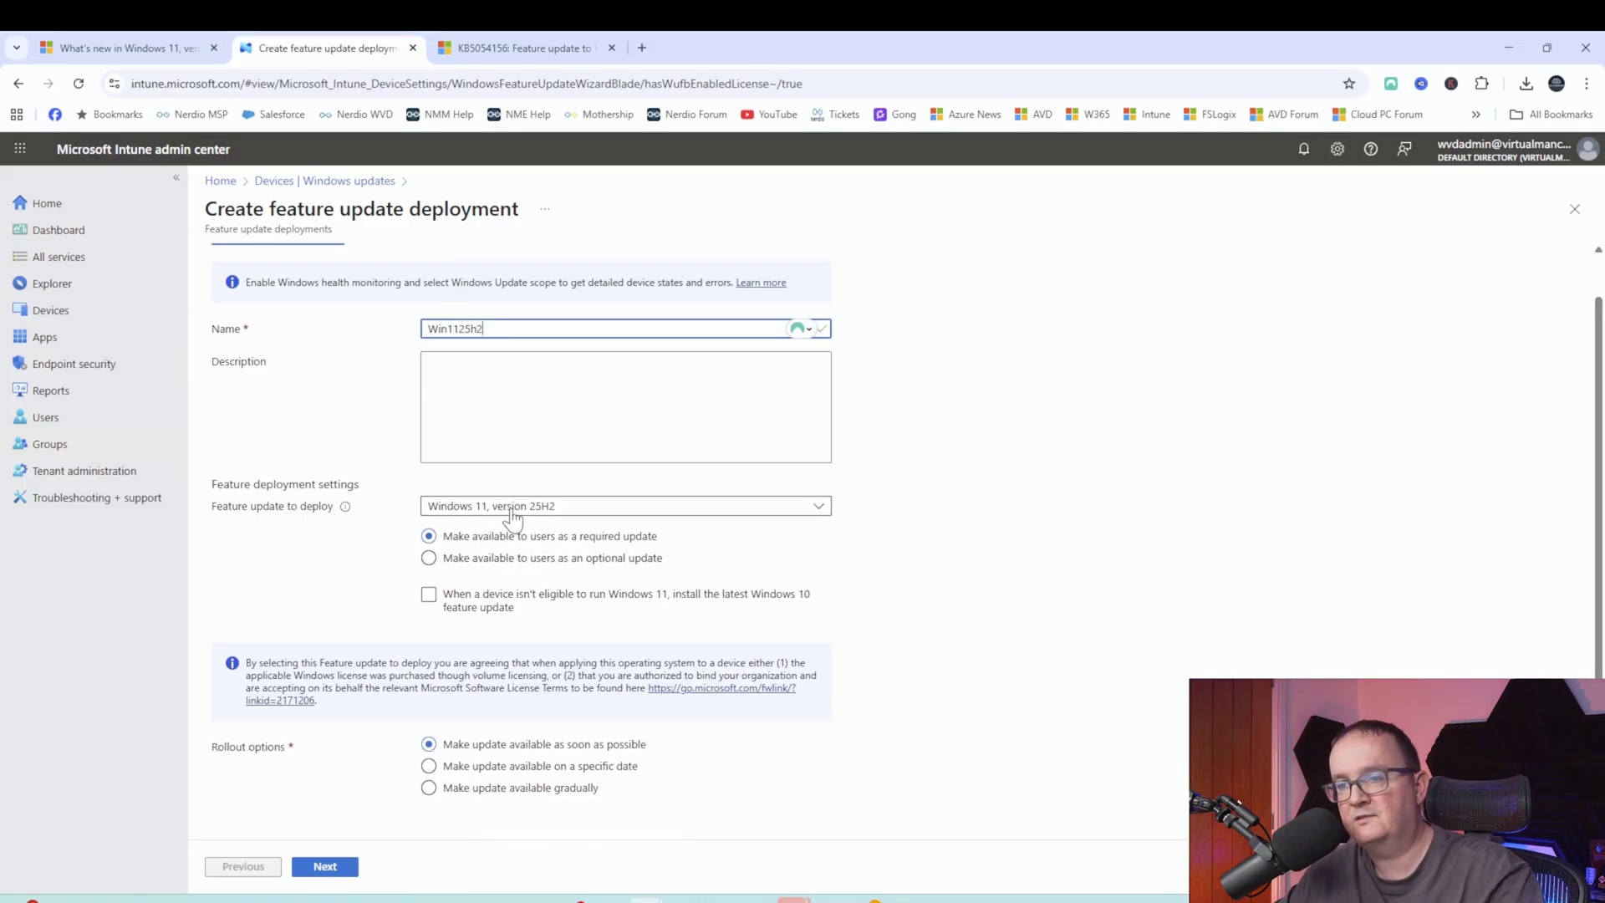
click(484, 558)
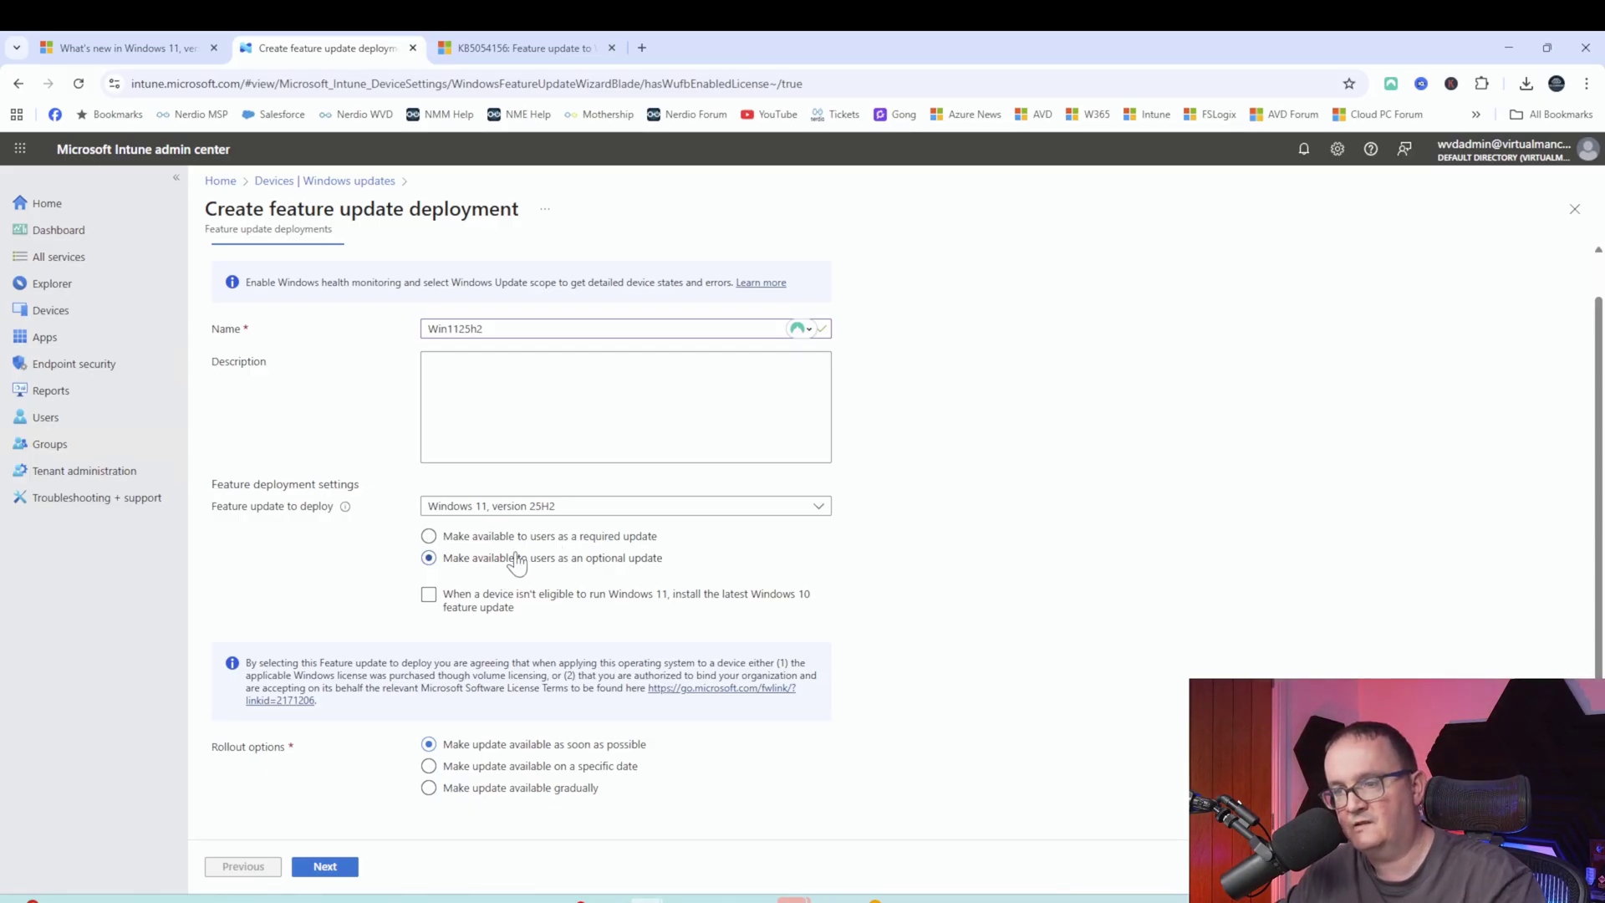
click(519, 538)
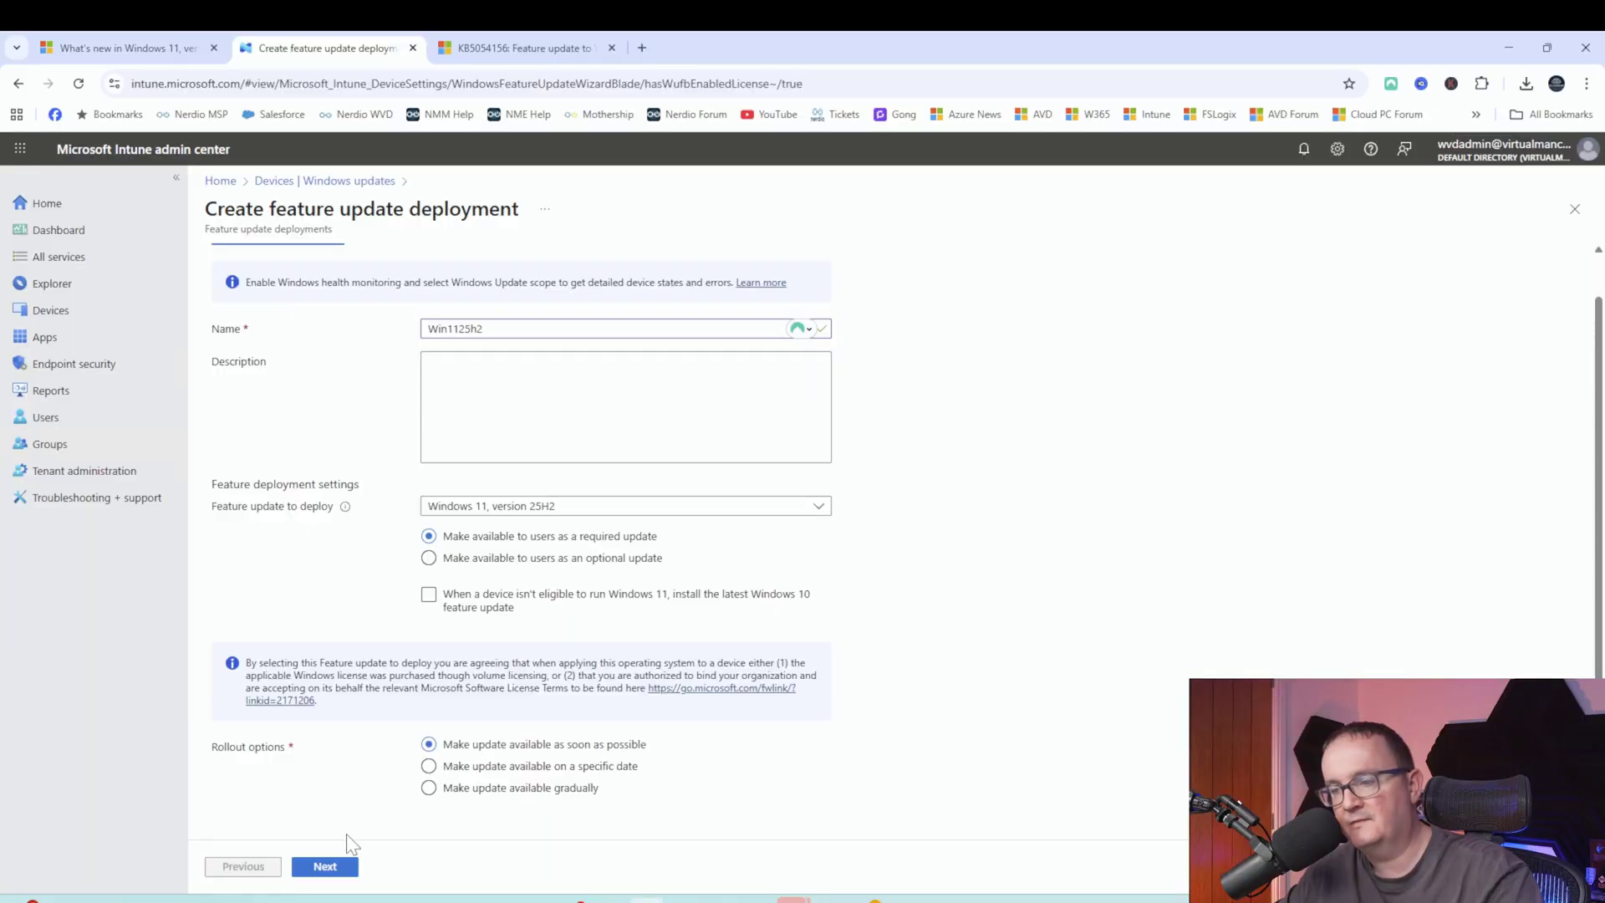
click(322, 866)
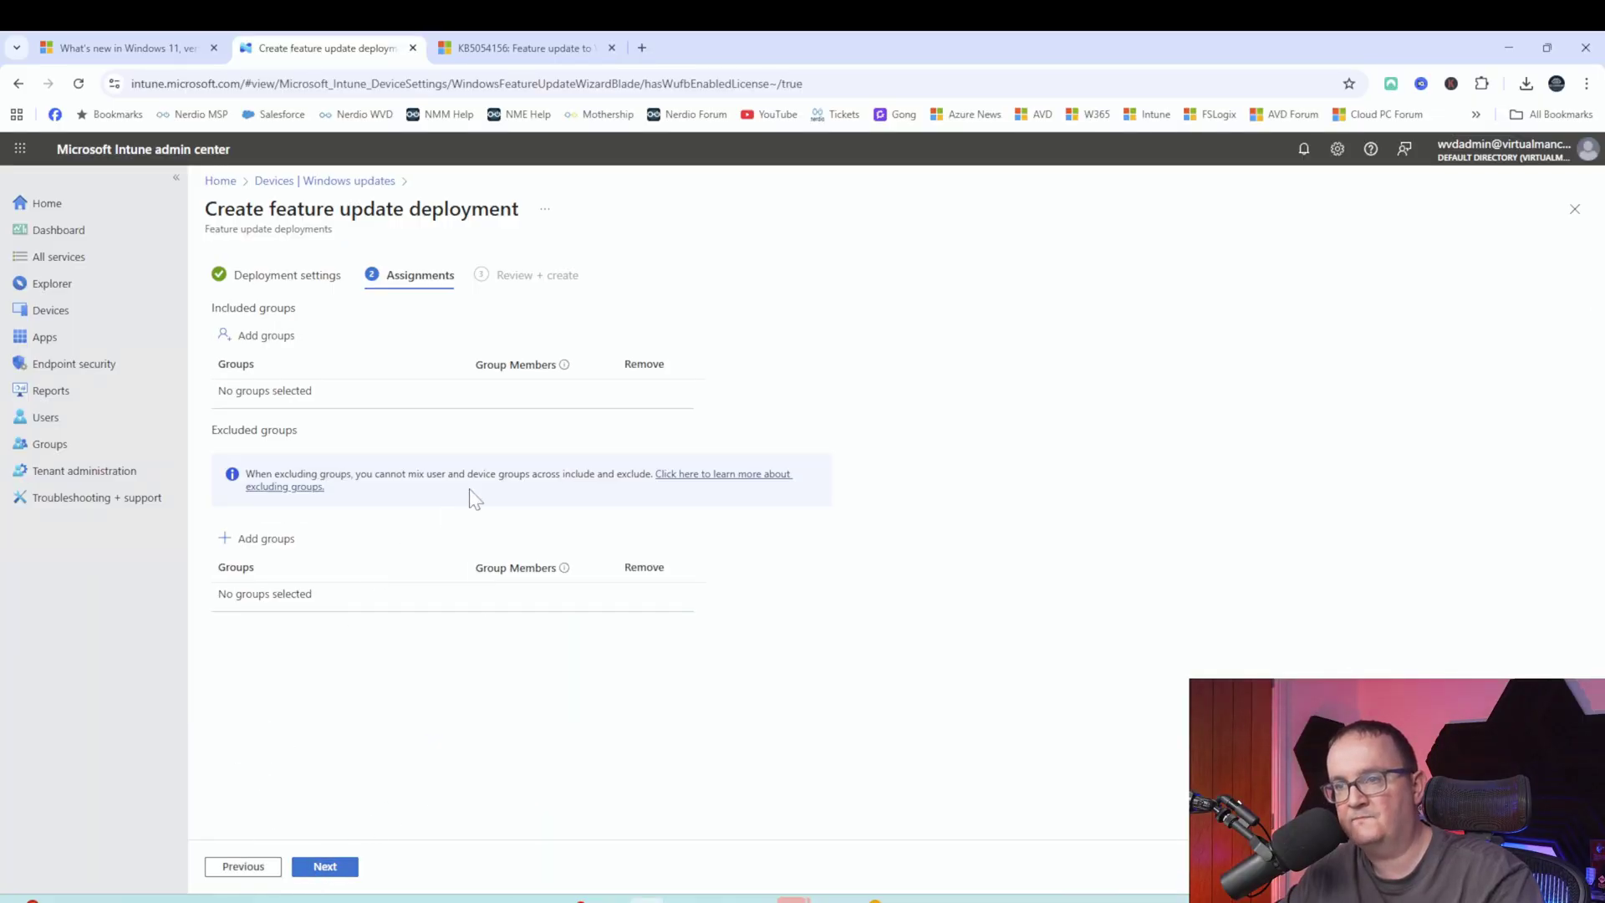
Step: Include the Autopatch group, then review and create the Win1125h2 feature update policy
click(250, 338)
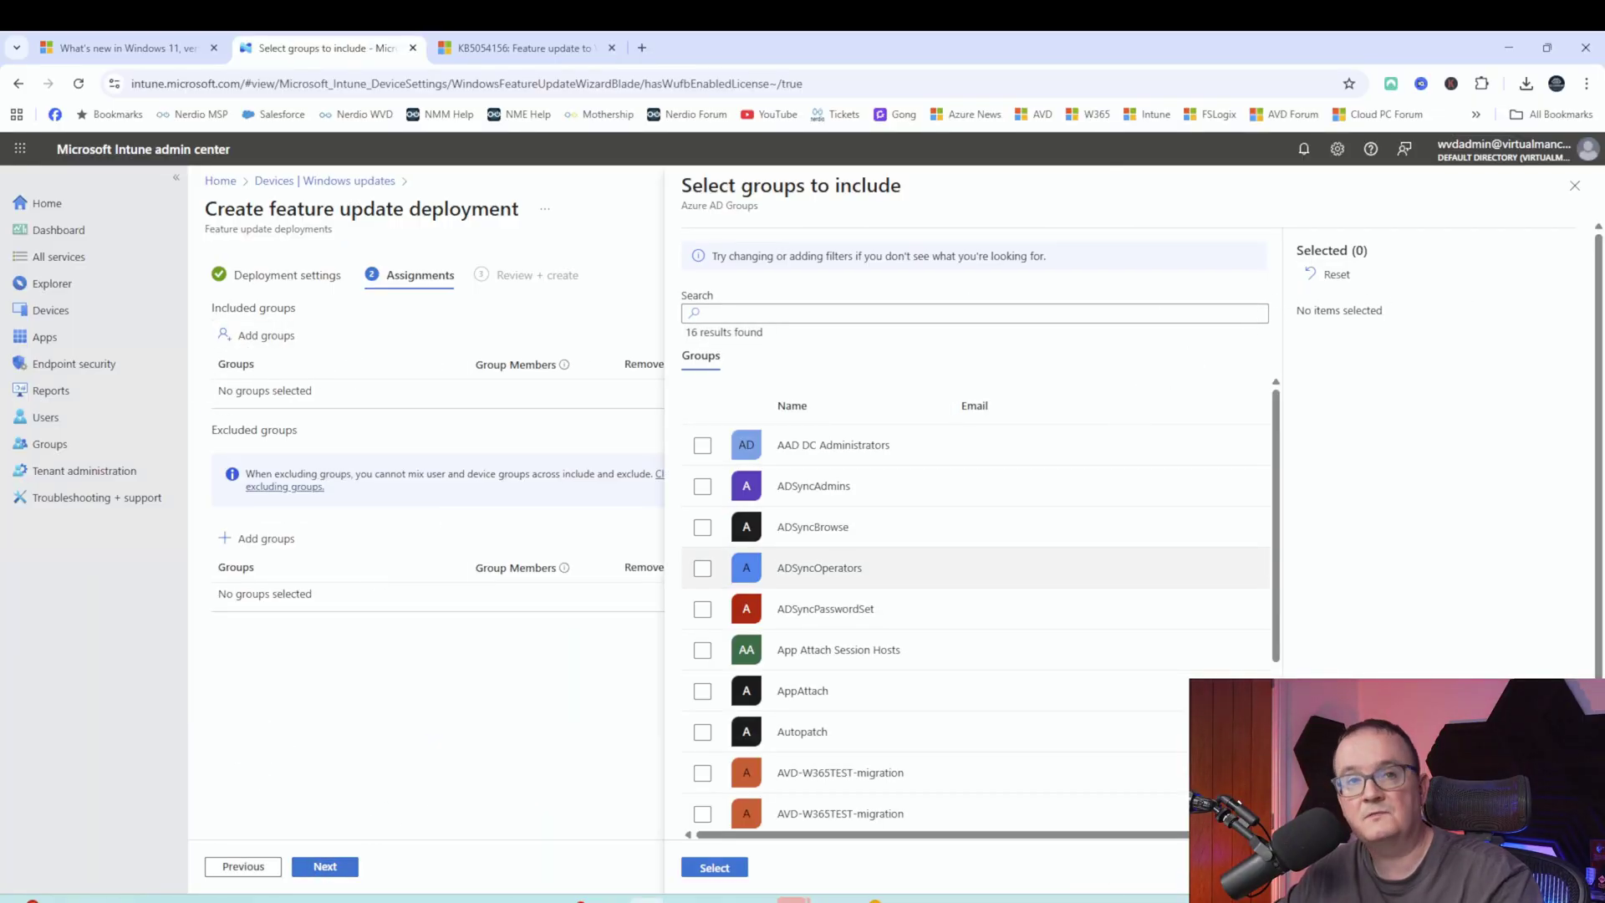
click(703, 734)
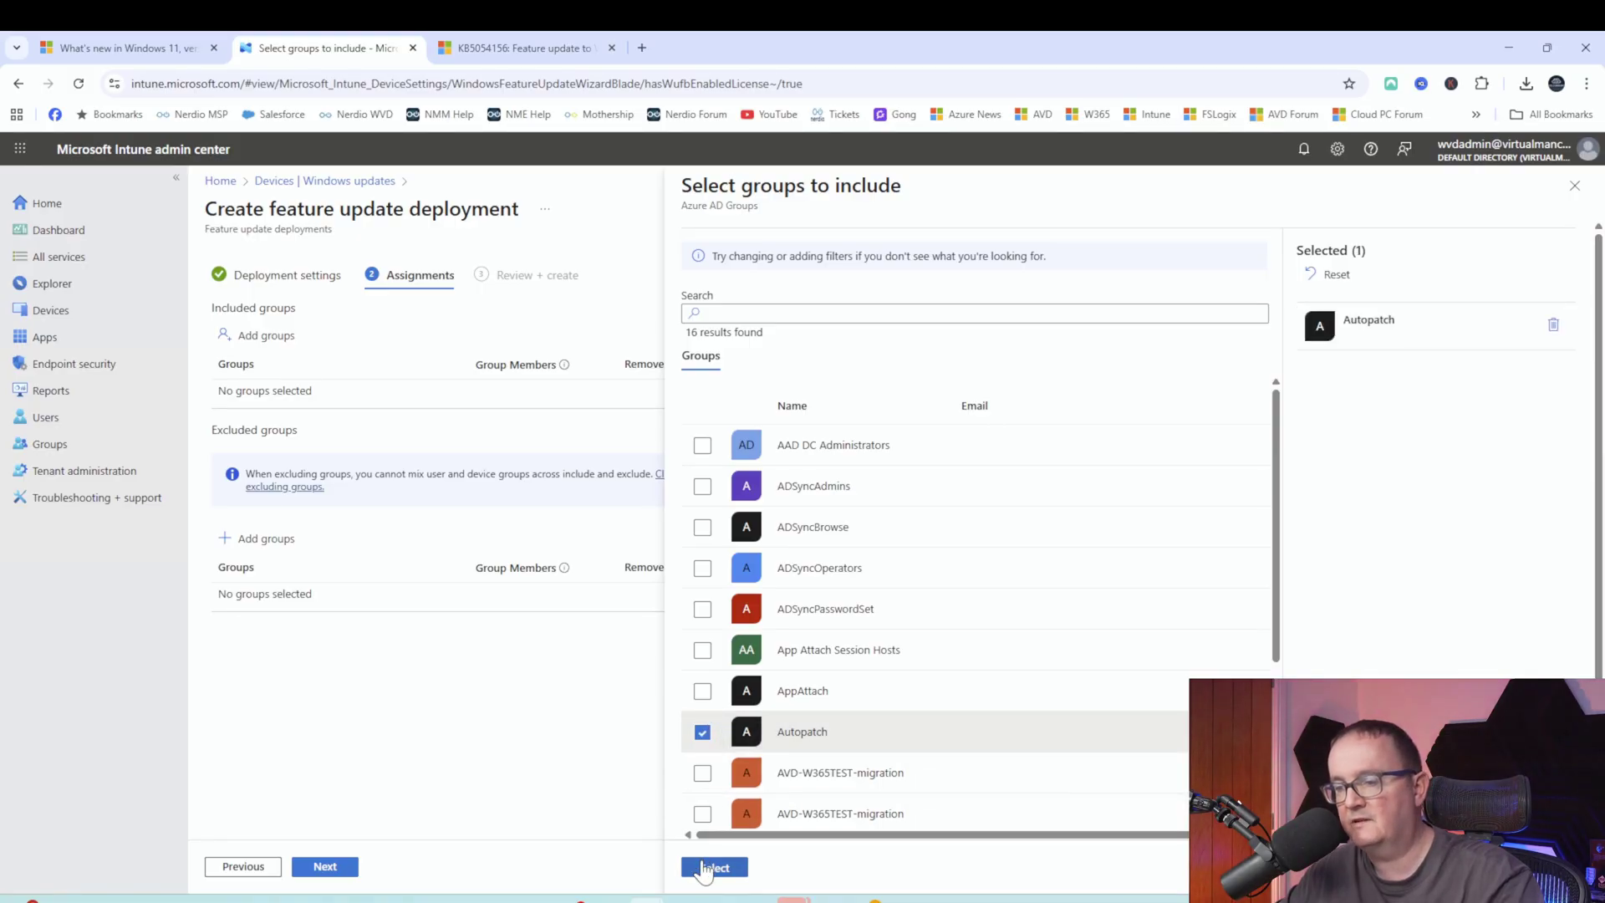
click(715, 867)
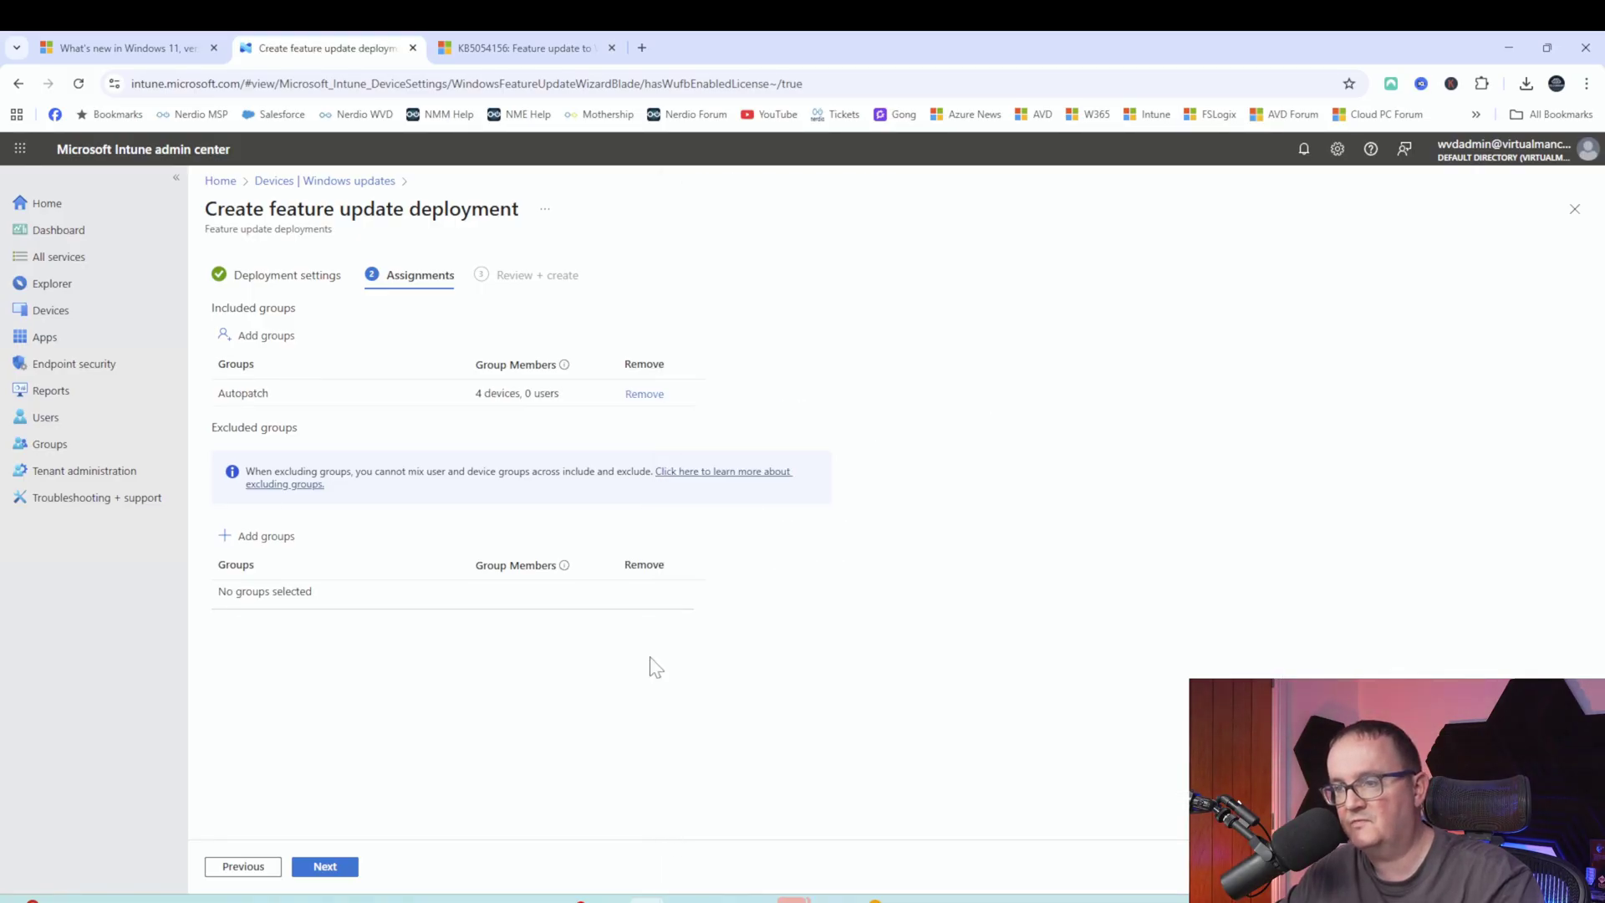
click(335, 867)
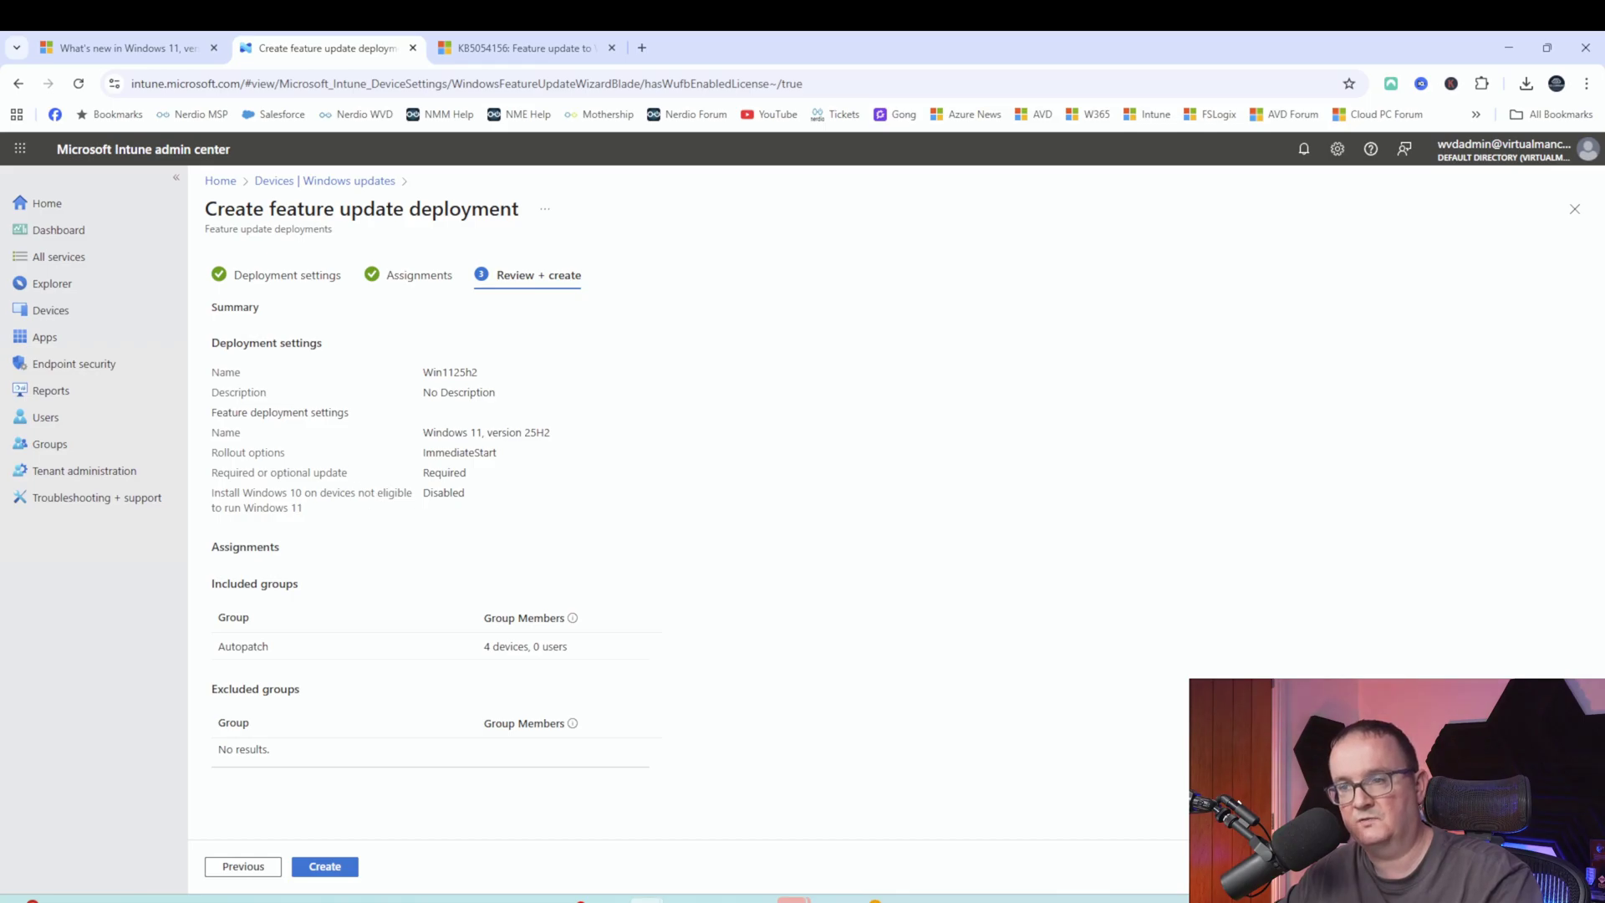
click(342, 866)
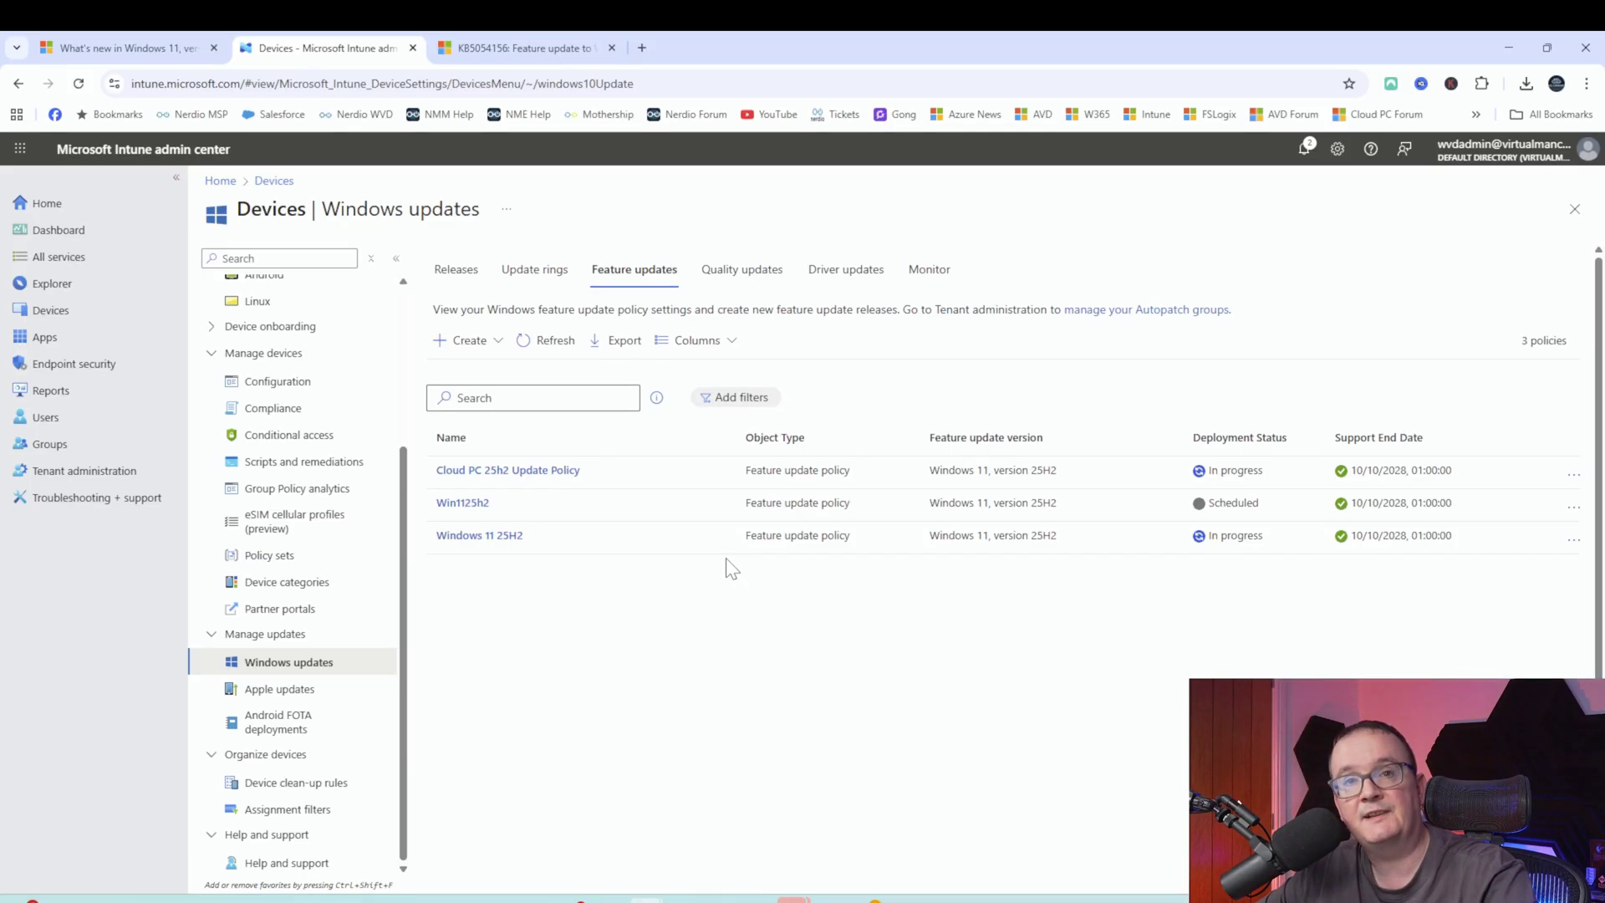
Step: Switch with Alt+Tab to the W365 Cloud PC window showing Windows 11 24H2
key(alt+Tab)
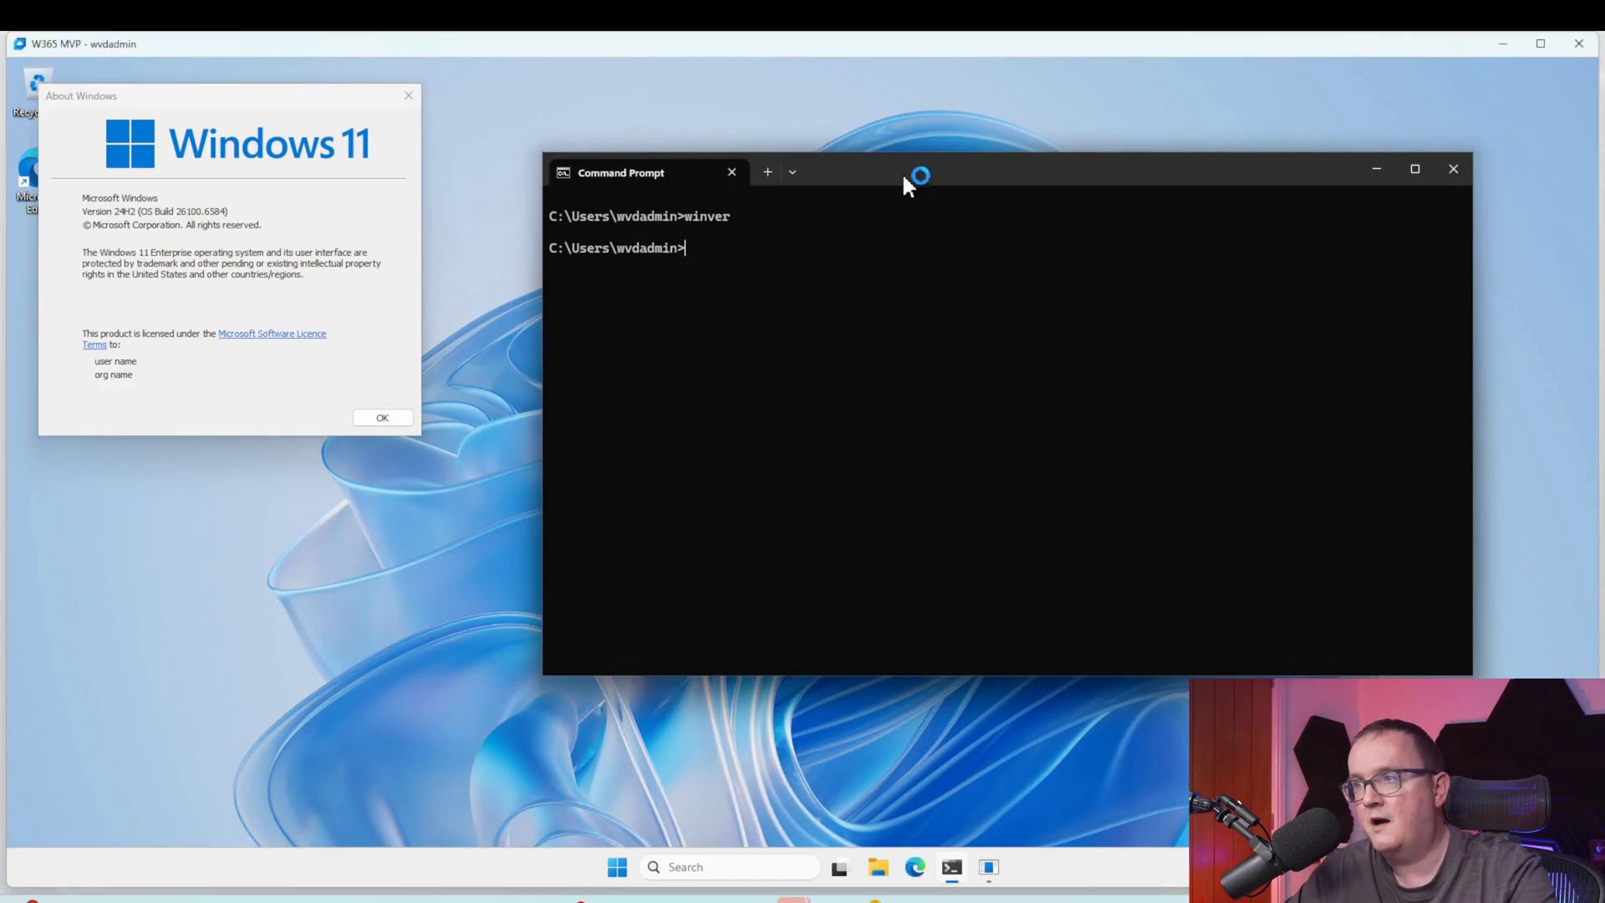
Step: Run hostname in Command Prompt to show the Cloud PC name CPC-wvdad-SAF44
text(hostname)
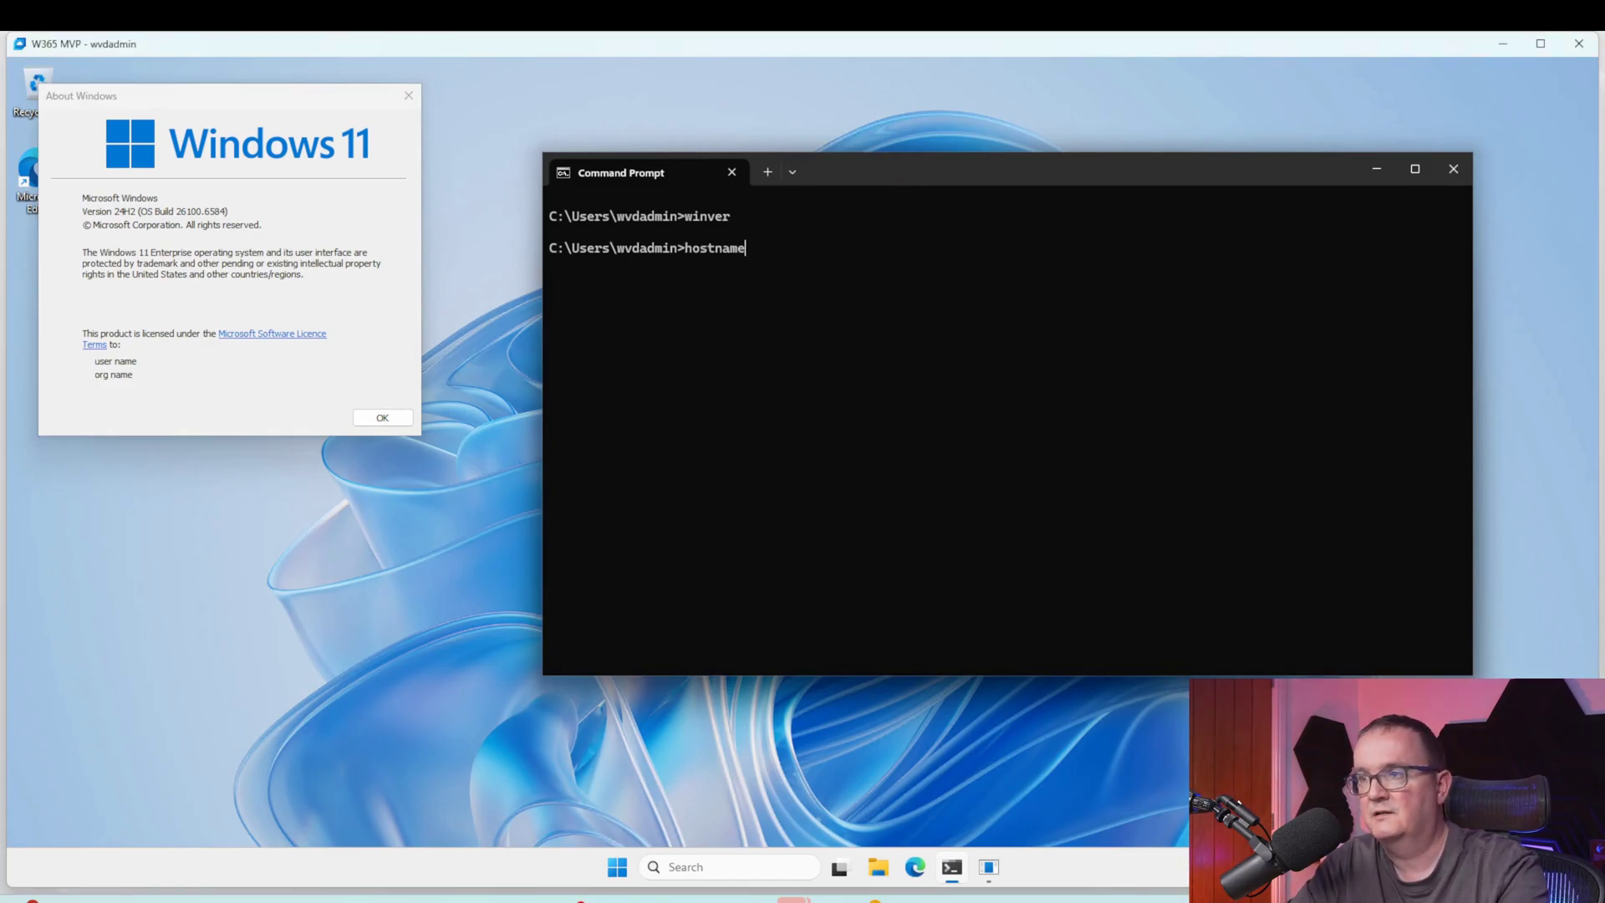
key(Return)
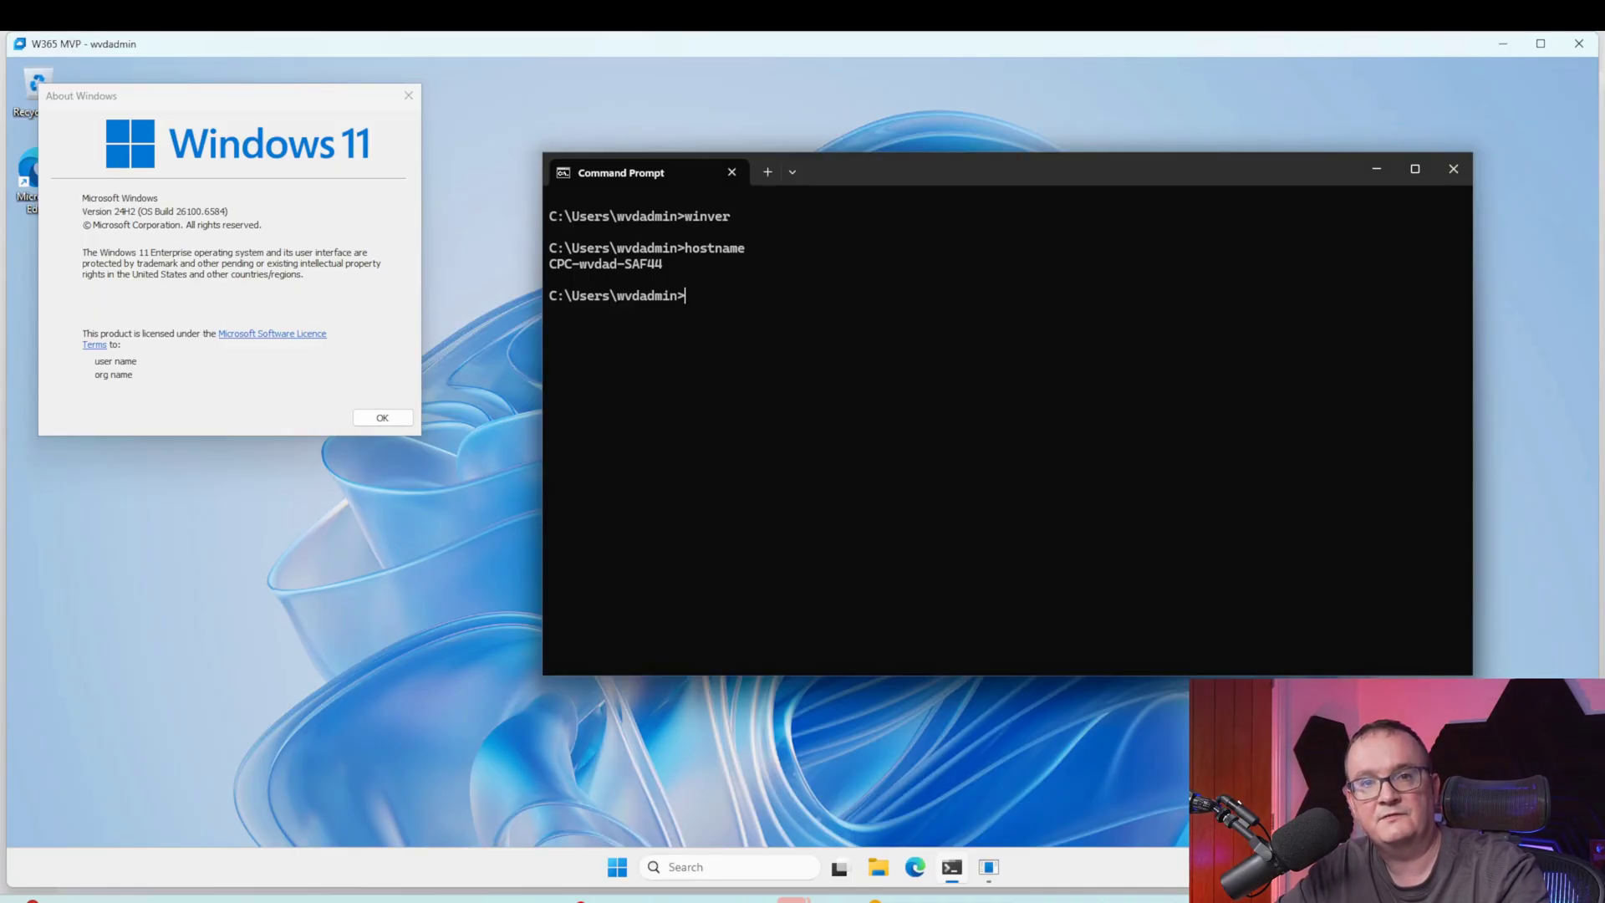
Step: Search Start for 'windows up' and launch Check for updates in Settings
key(super)
text(windows up)
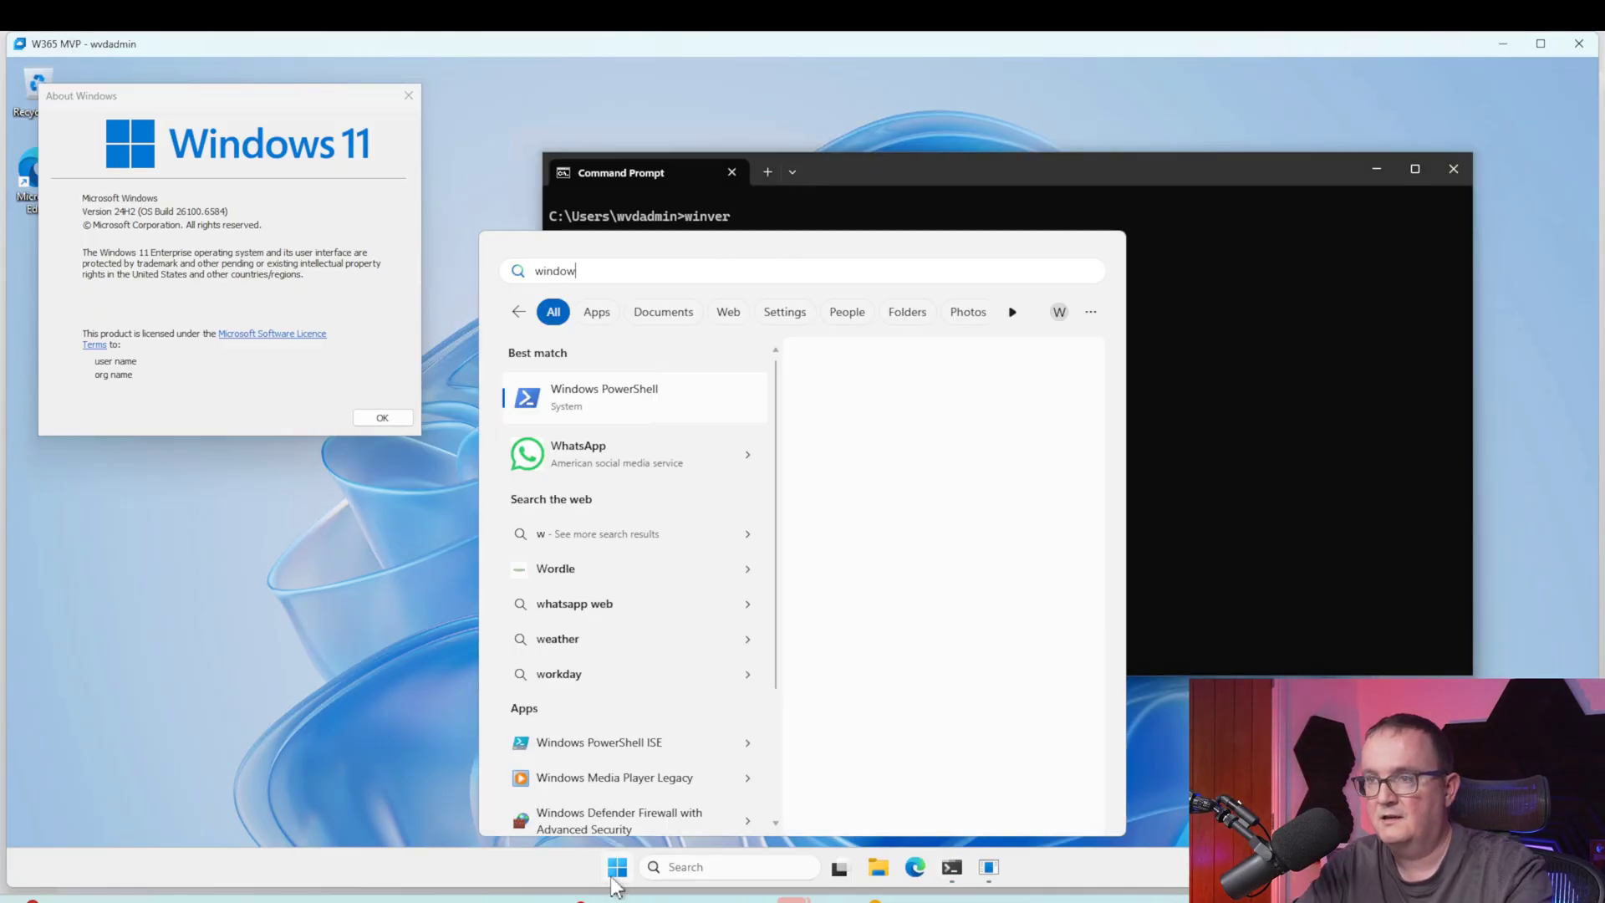
click(596, 403)
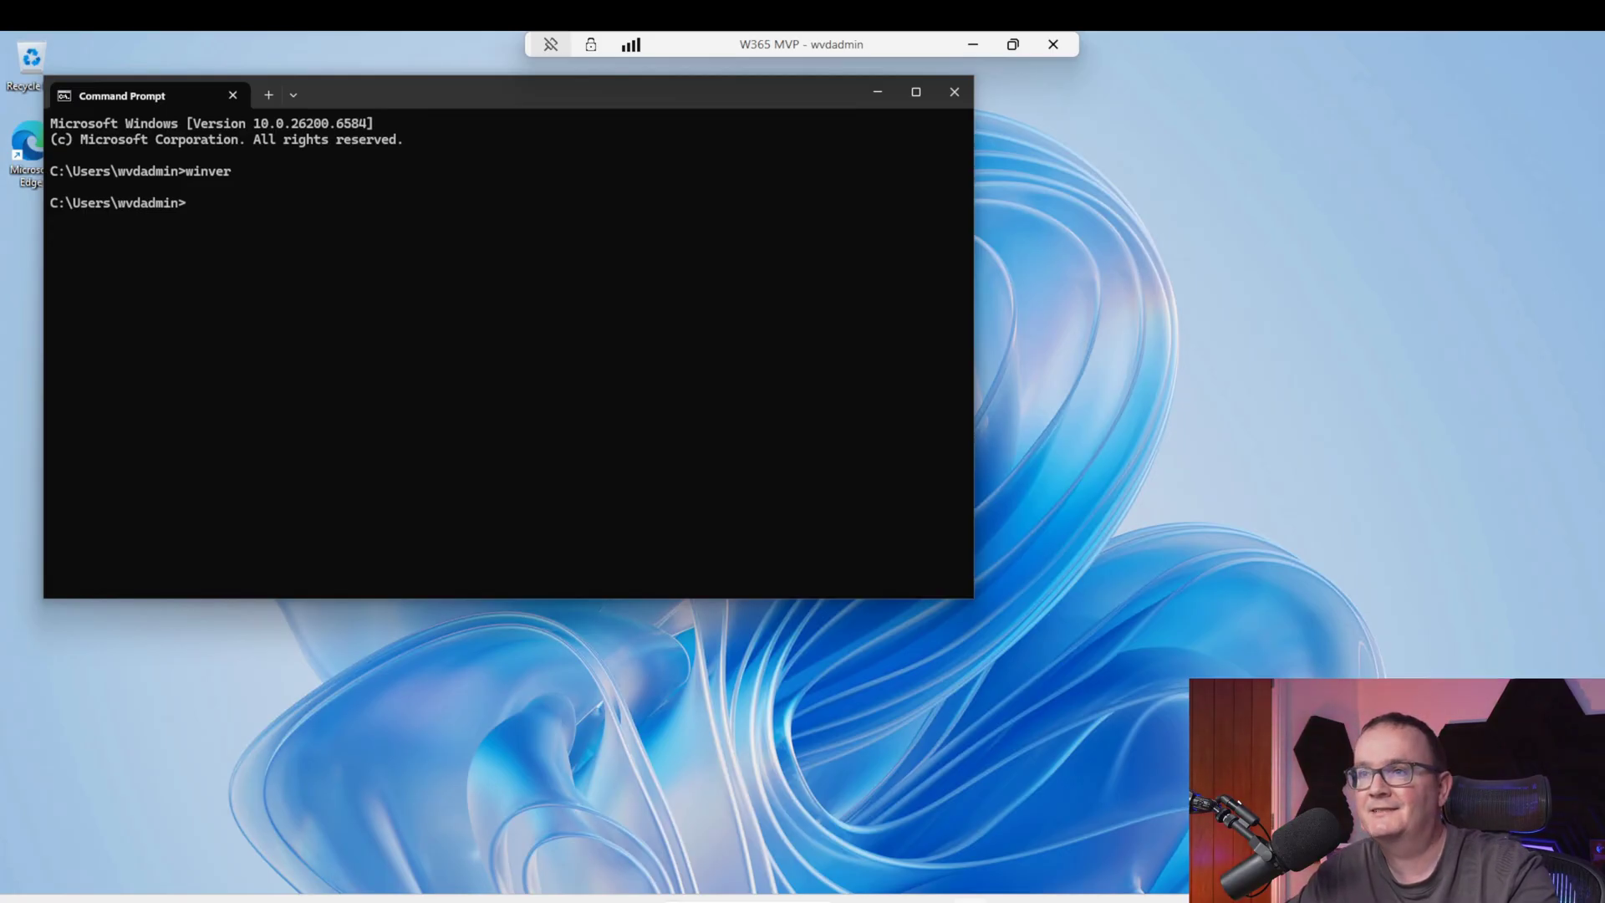
Step: Center the Command Prompt window and rerun winver to show the upgraded version
drag(473, 98, 749, 165)
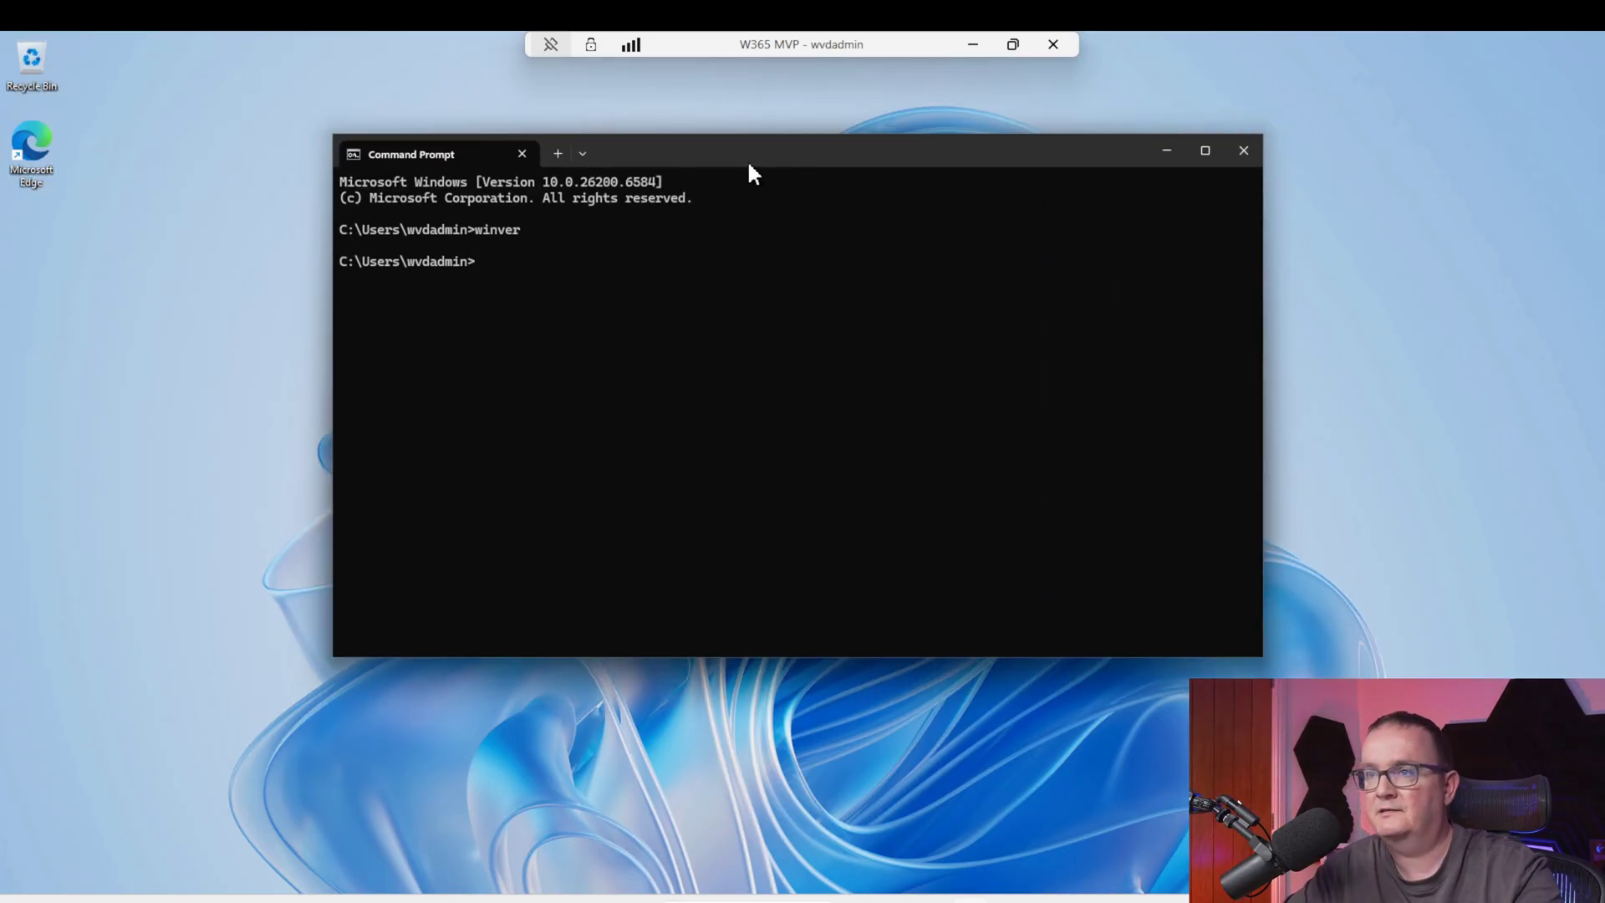
key(Up)
key(Return)
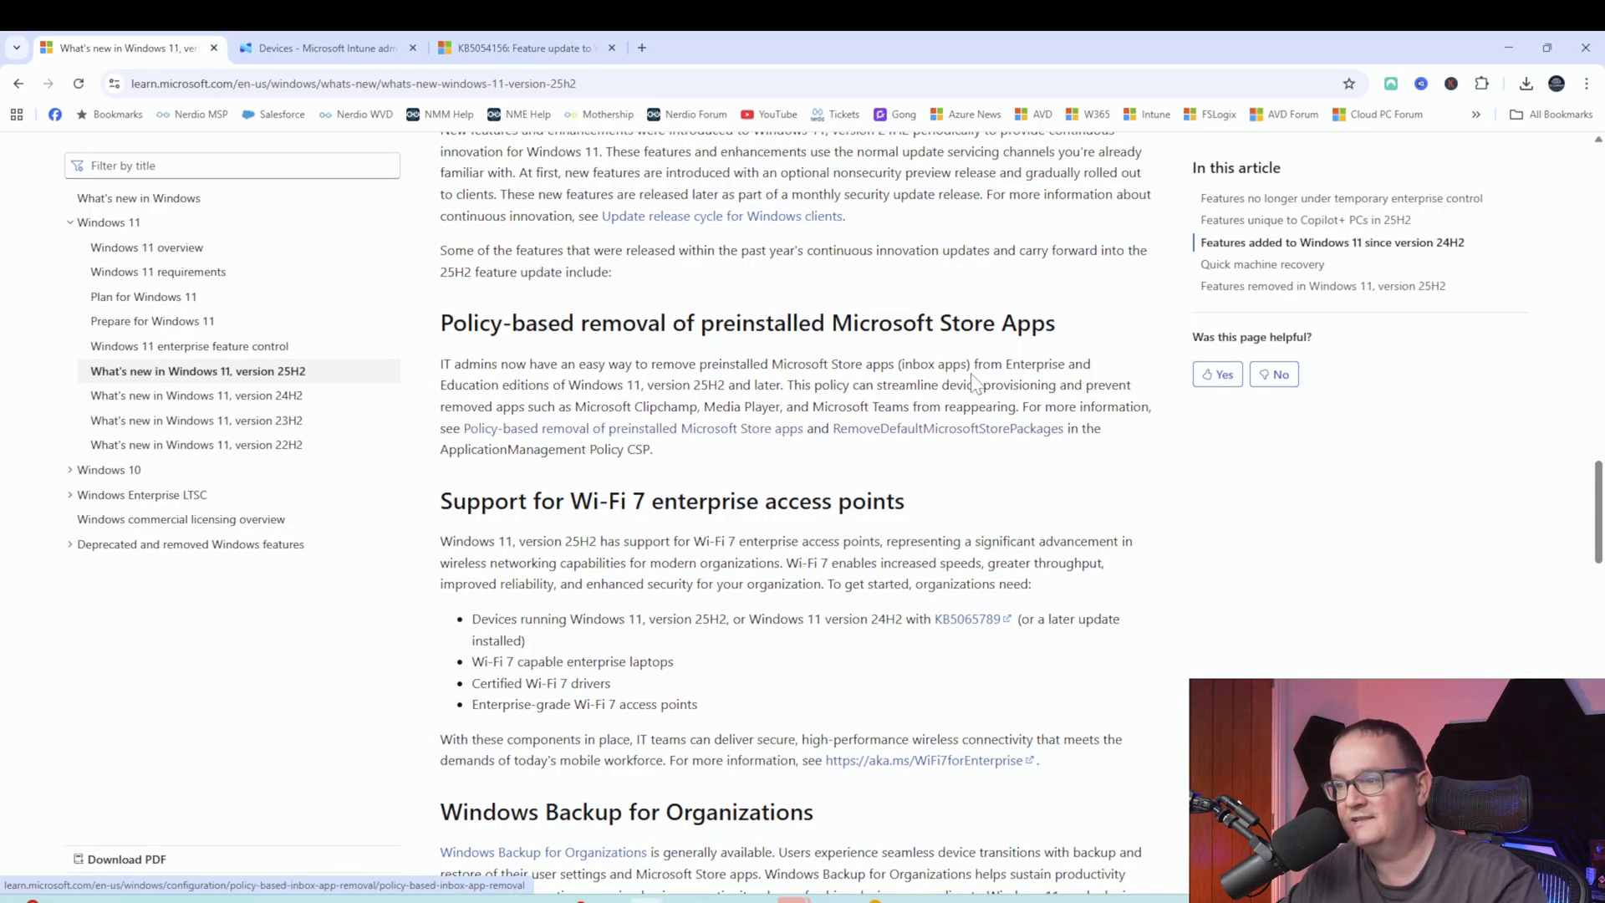
Step: Open the policy-based inbox app removal article in a new tab and highlight the Windows 11 25H2 requirement
right_click(609, 430)
click(657, 447)
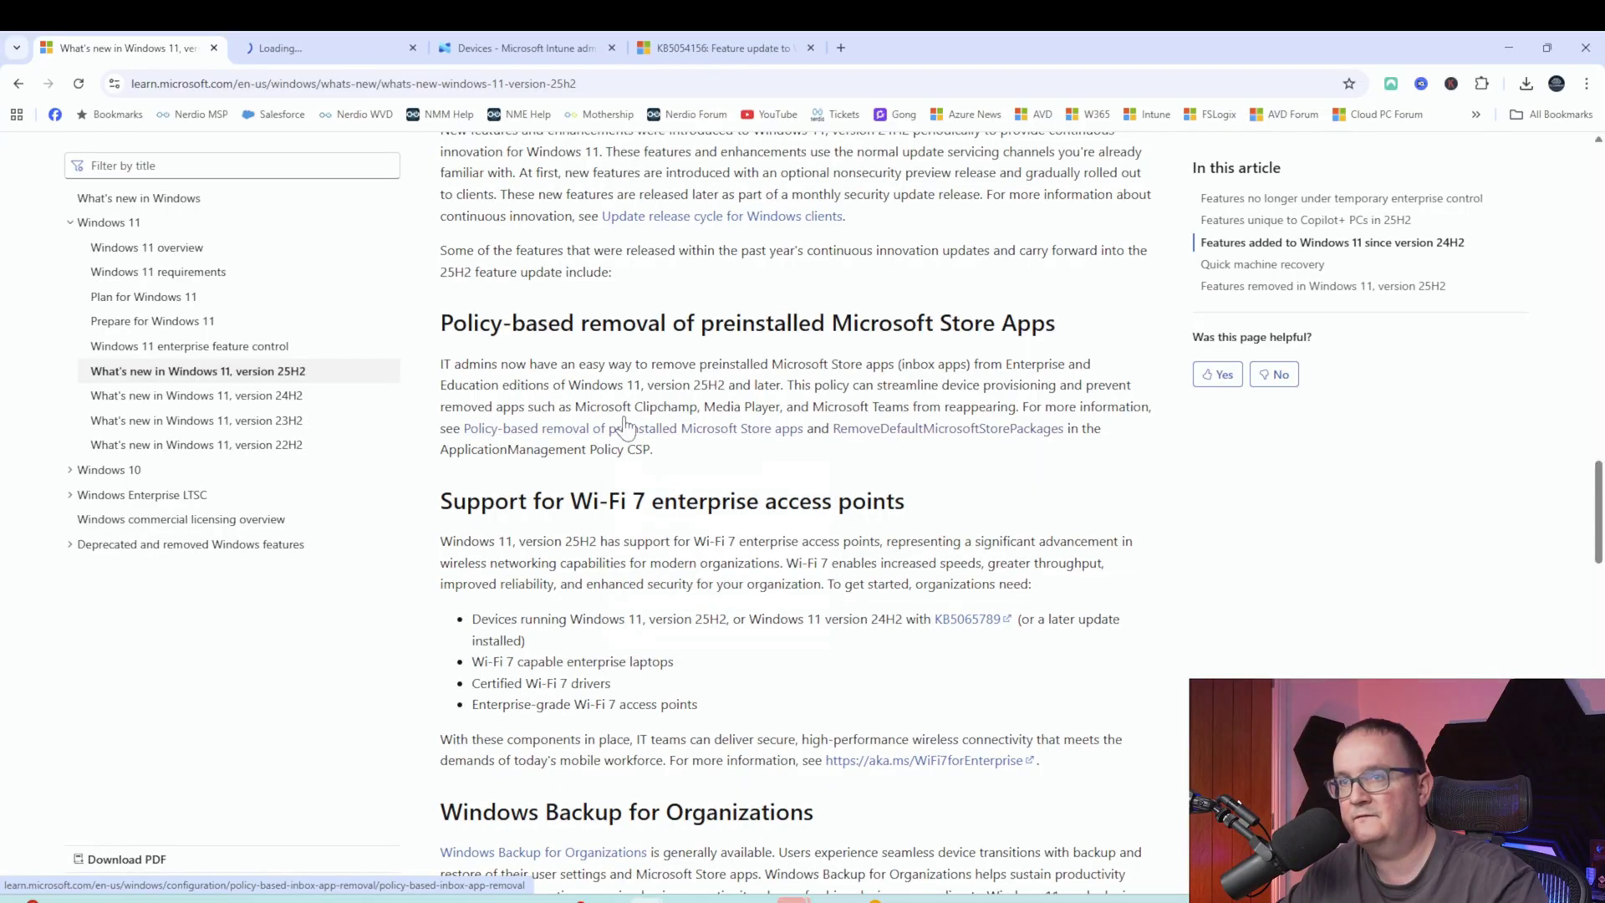
click(358, 42)
scroll(503, 522, down, 3)
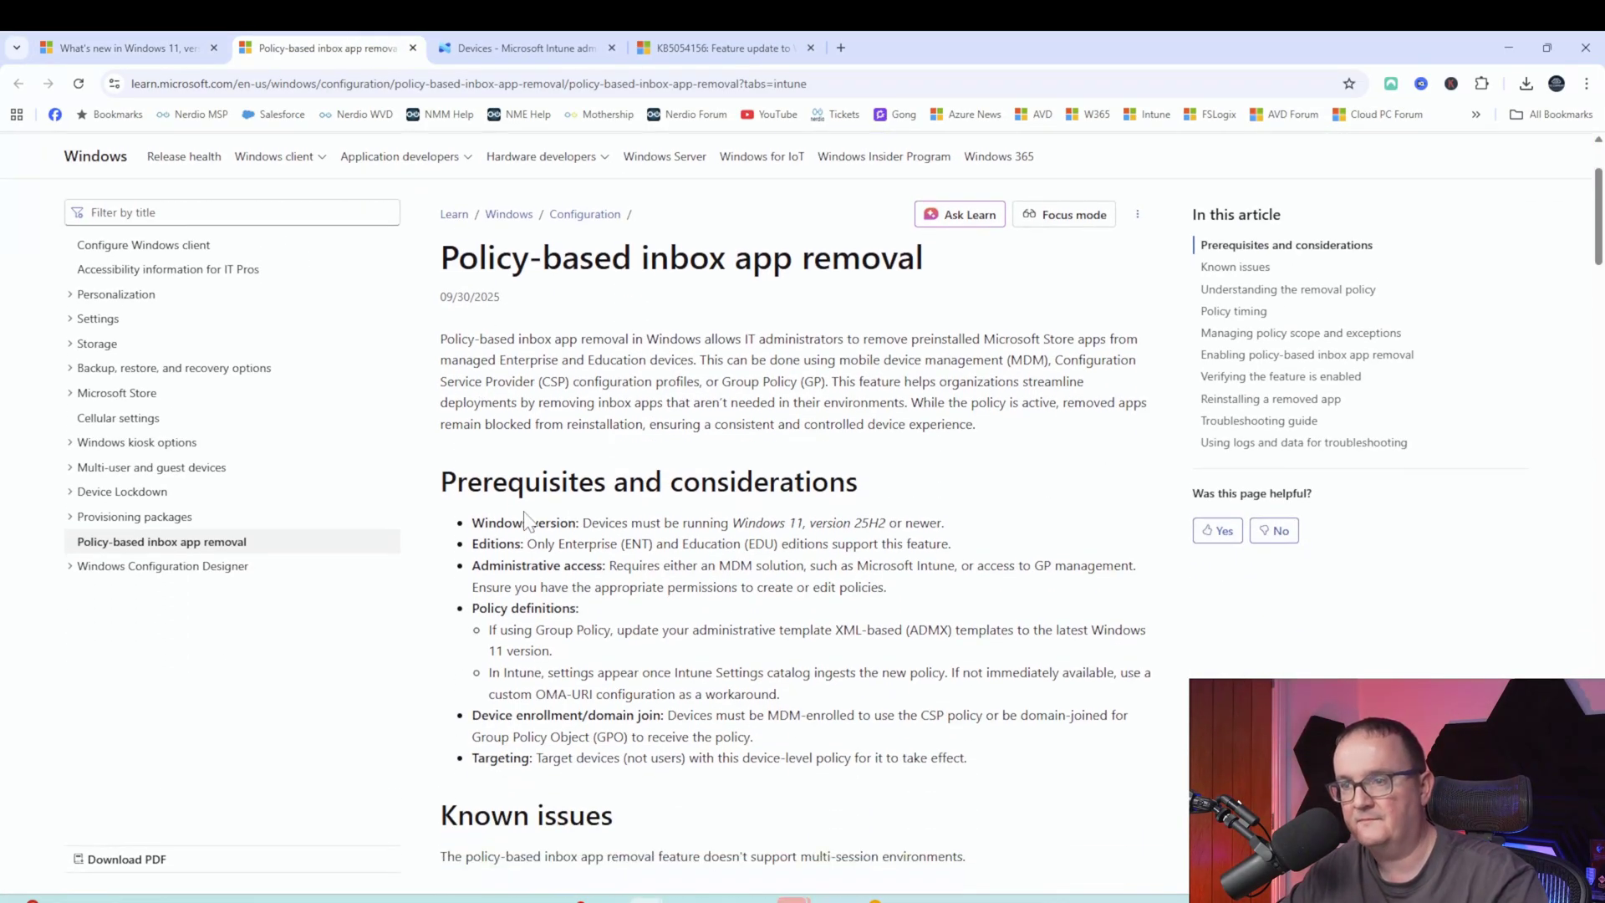
drag(512, 522, 889, 523)
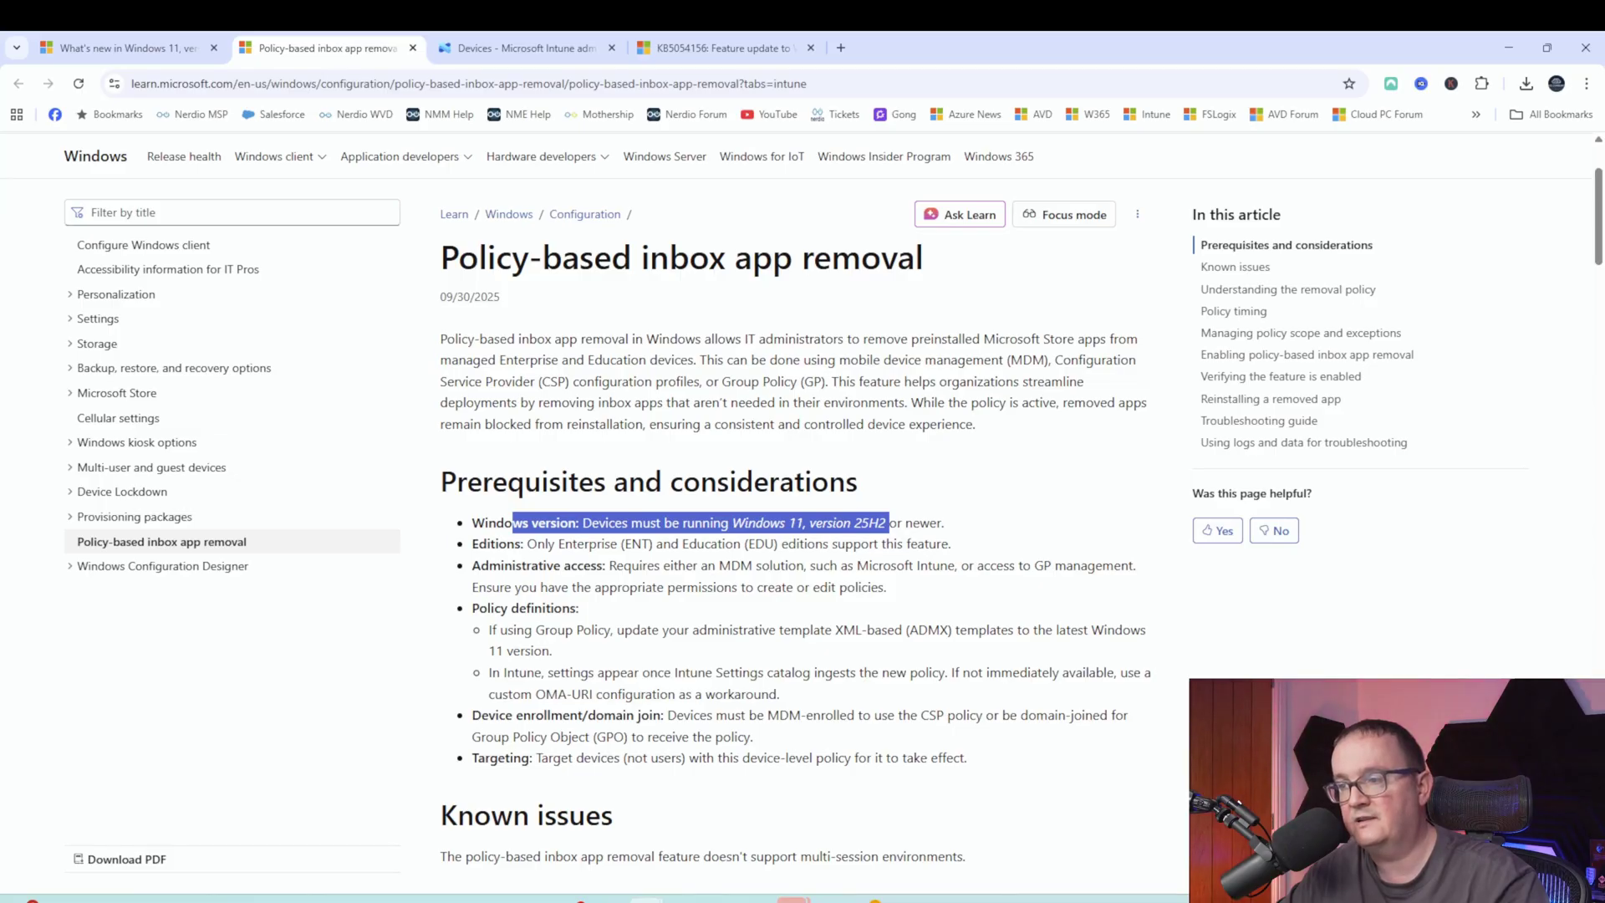
Step: Highlight the device-targeting prerequisite and the note about updating ADMX templates
scroll(794, 502, down, 1)
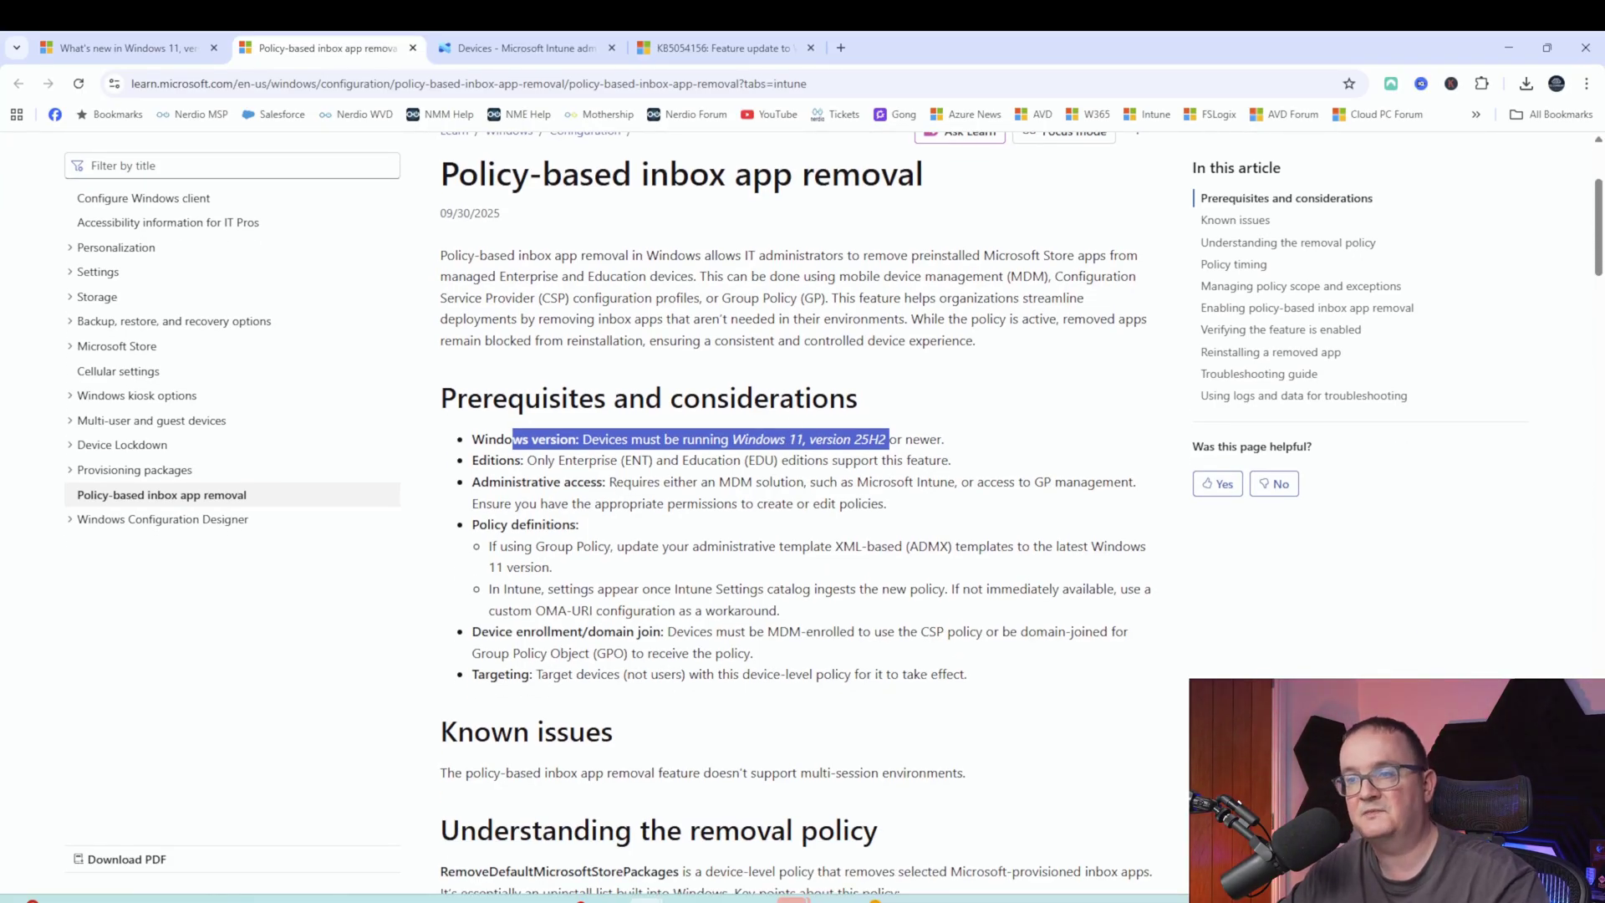
scroll(794, 502, down, 1)
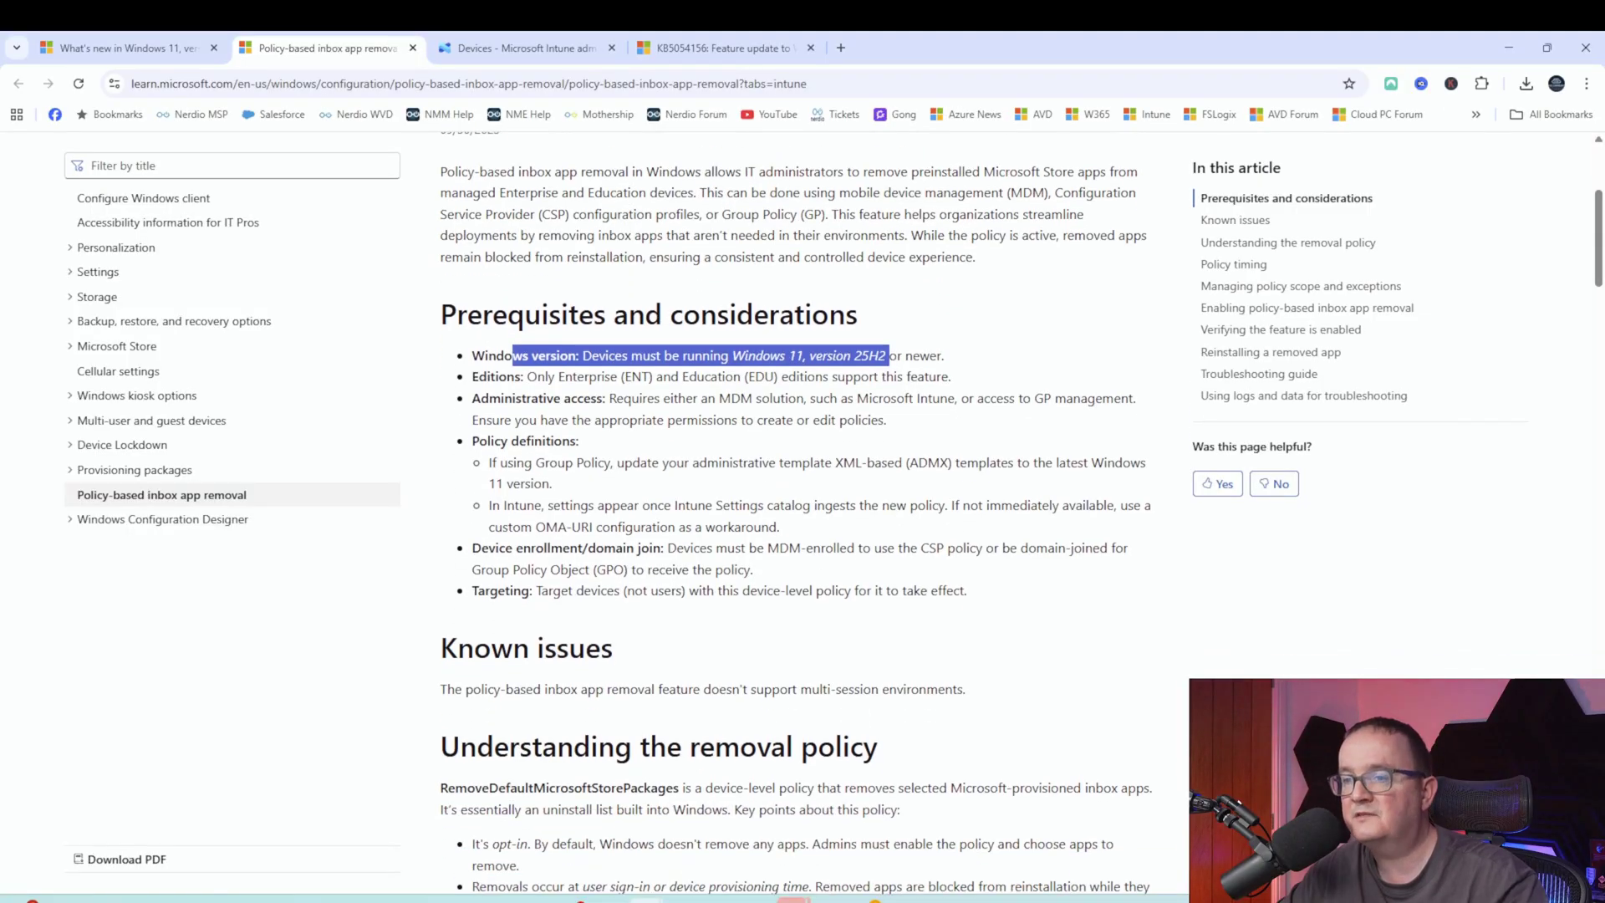
drag(535, 590, 743, 590)
click(742, 590)
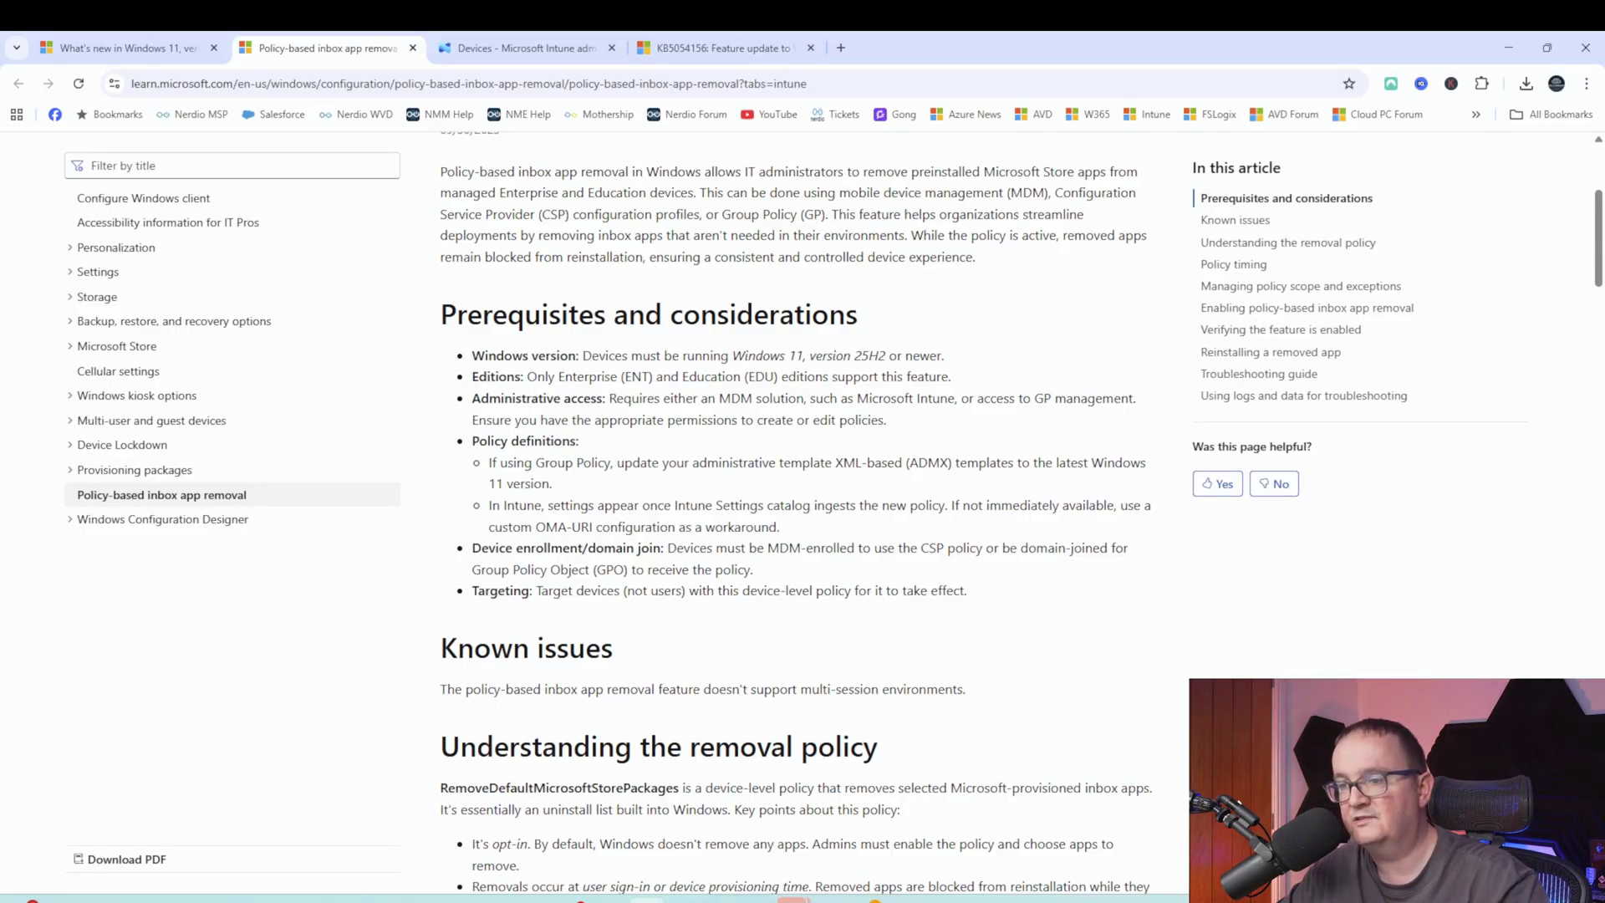
drag(543, 462, 773, 493)
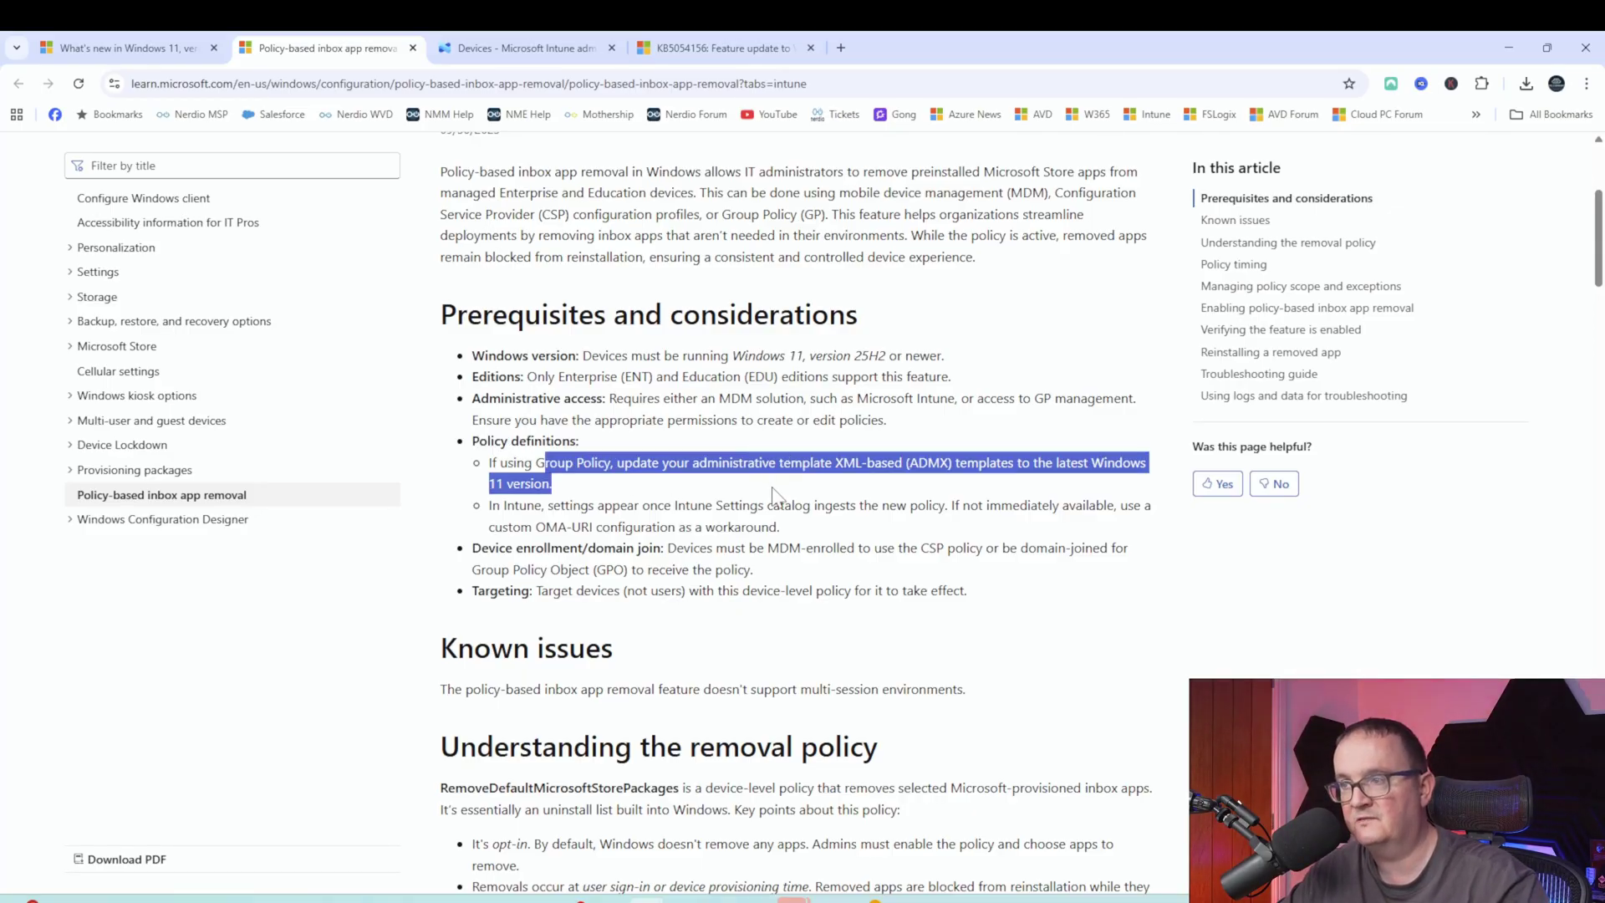
click(771, 493)
Step: Scroll to Known issues and highlight the multi-session known issue sentence
scroll(769, 480, down, 1)
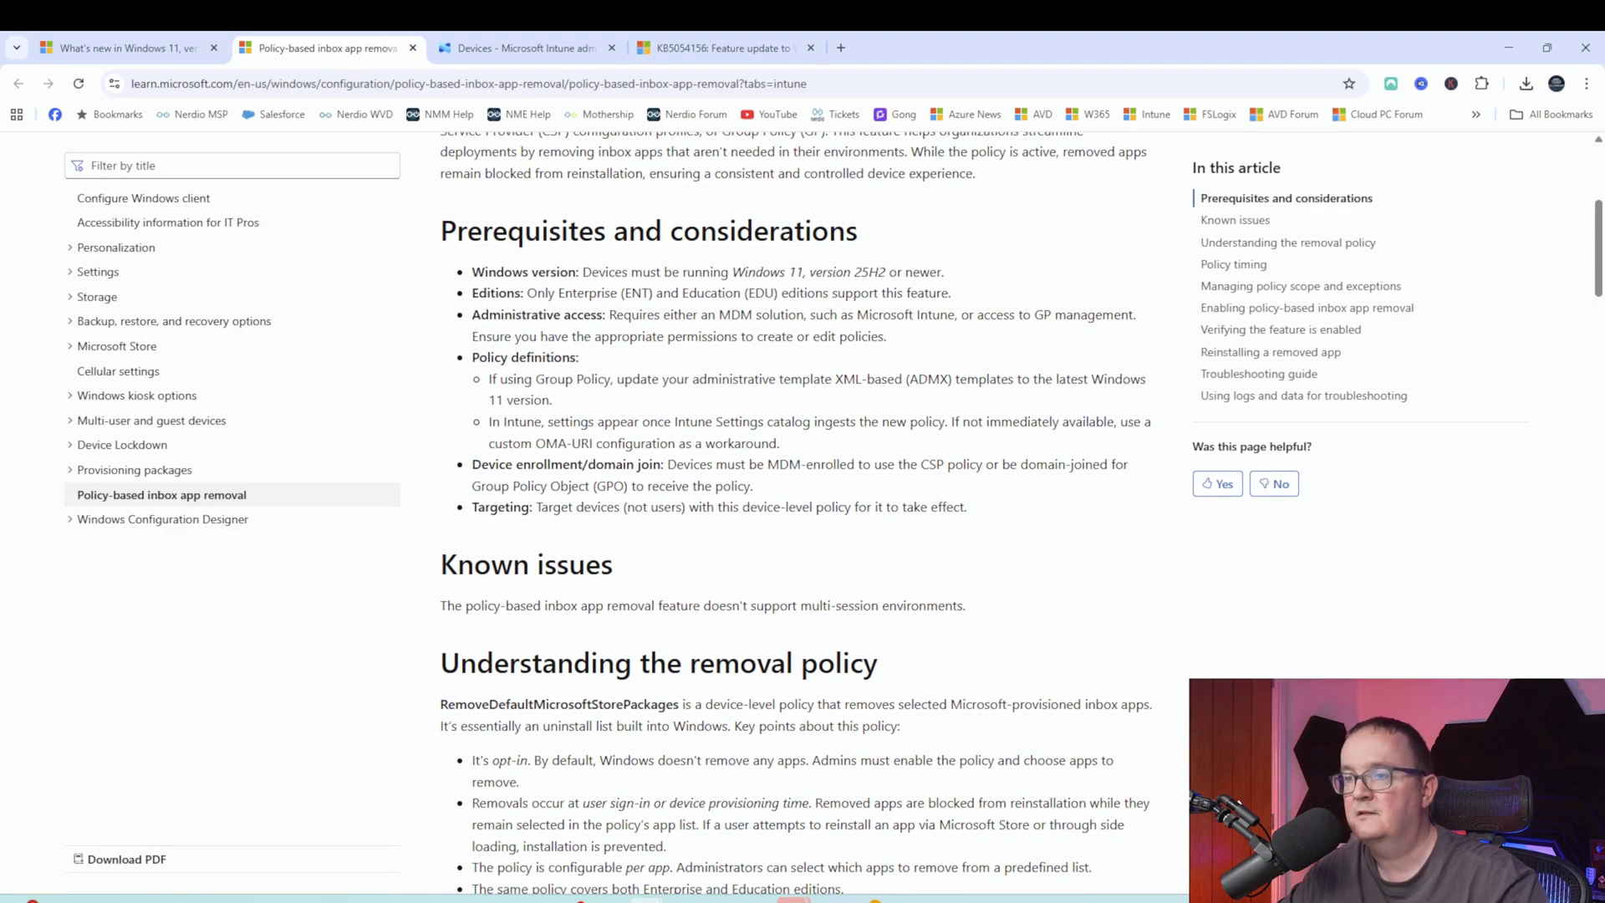
scroll(734, 483, down, 2)
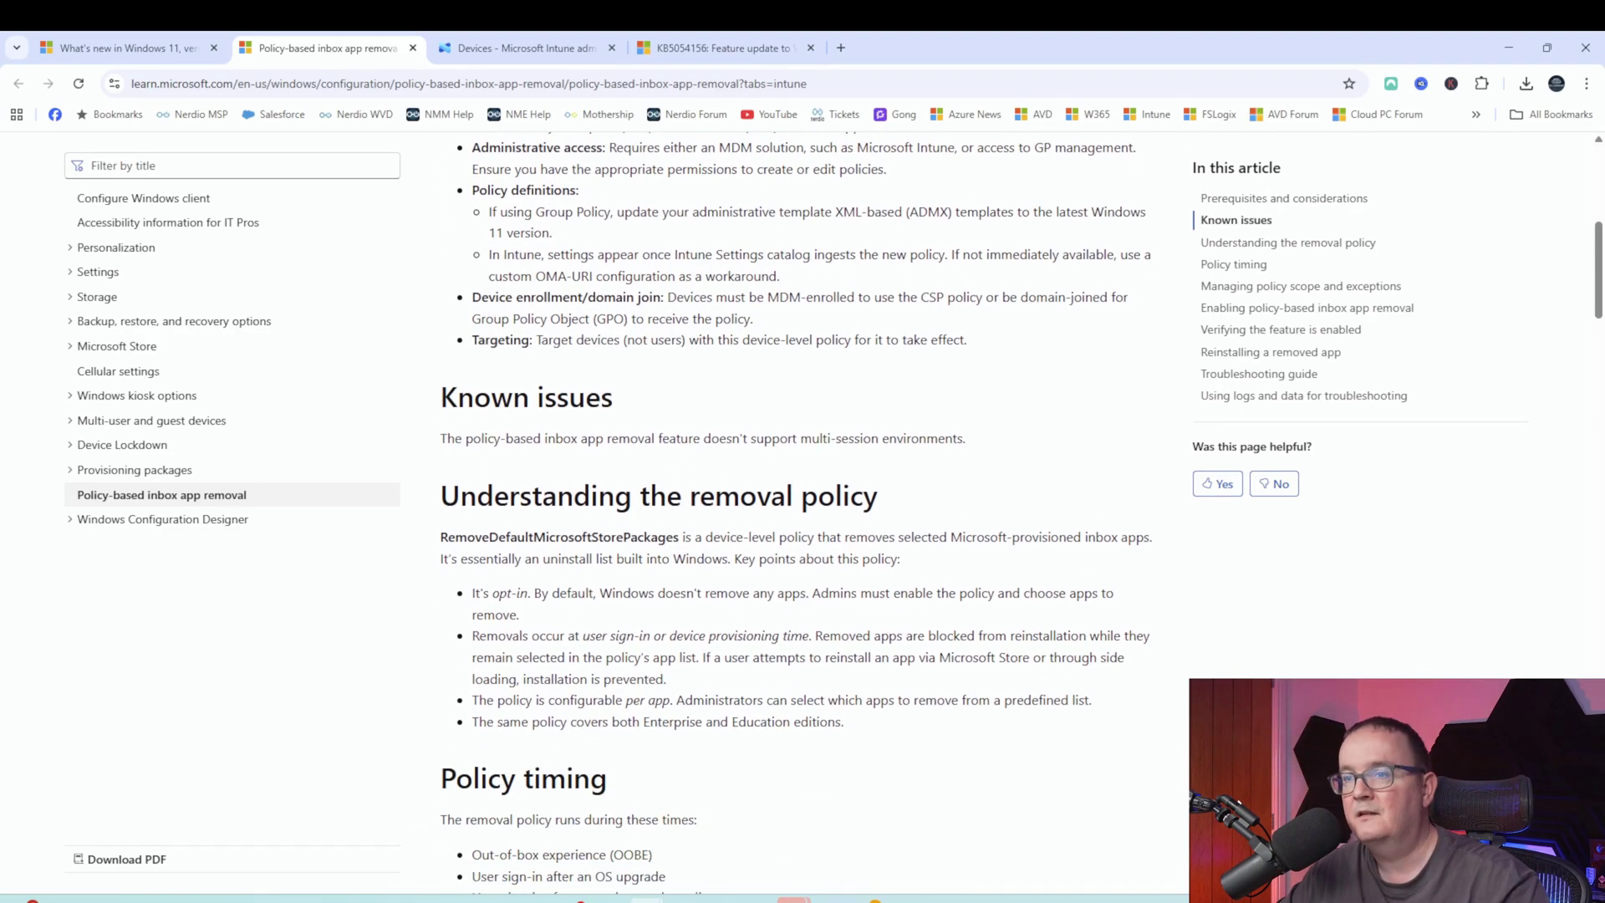
drag(455, 440, 1010, 446)
click(1014, 454)
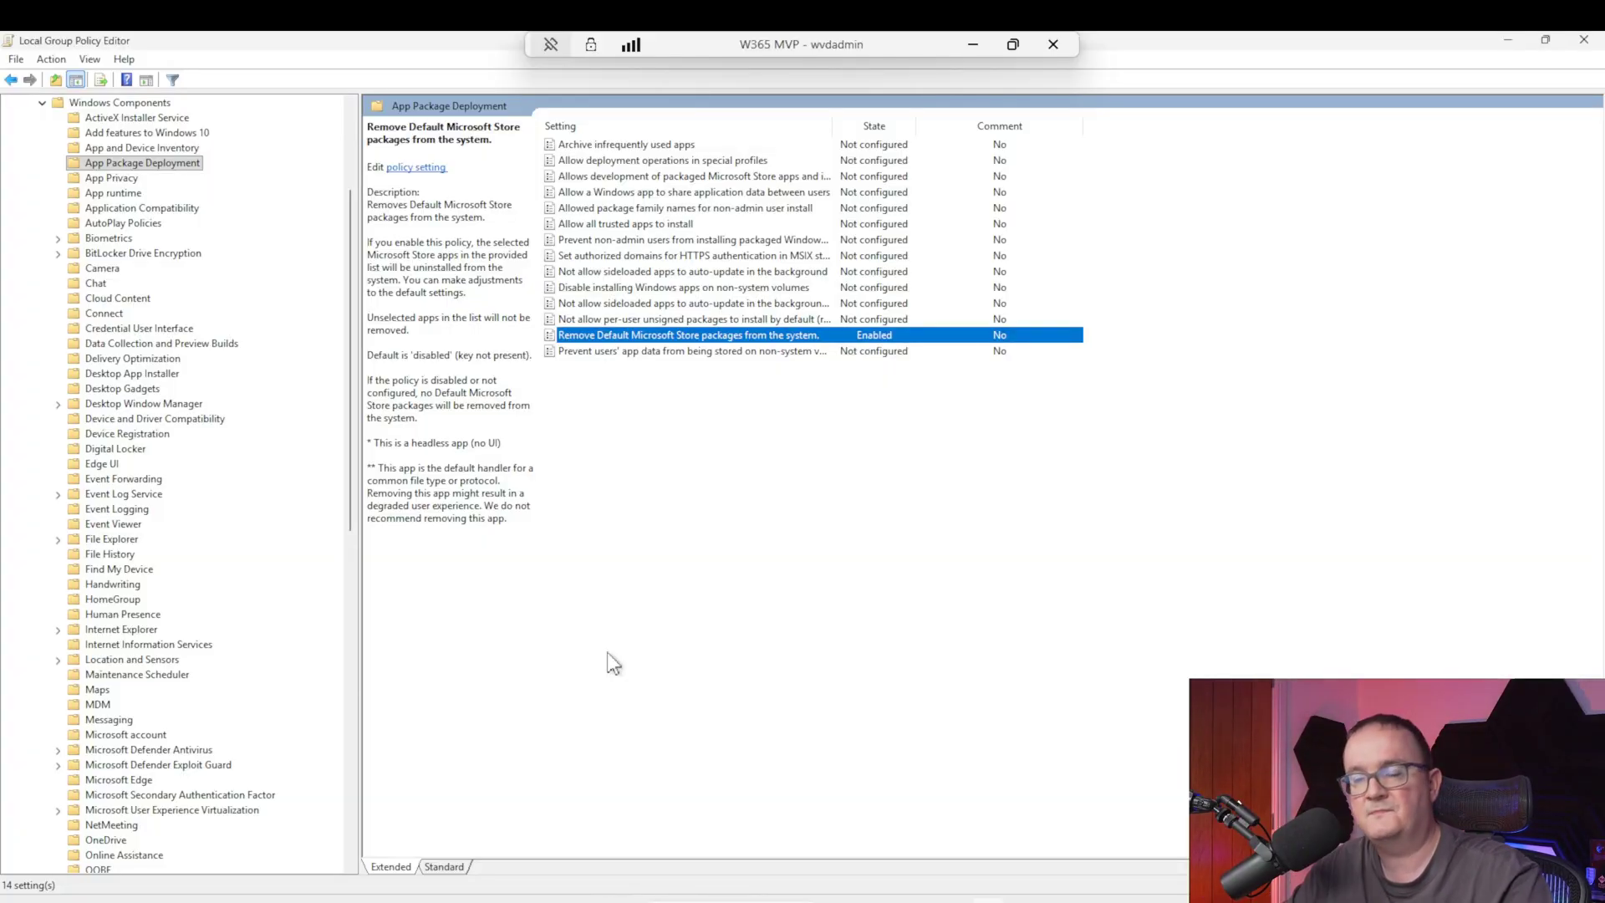
click(675, 457)
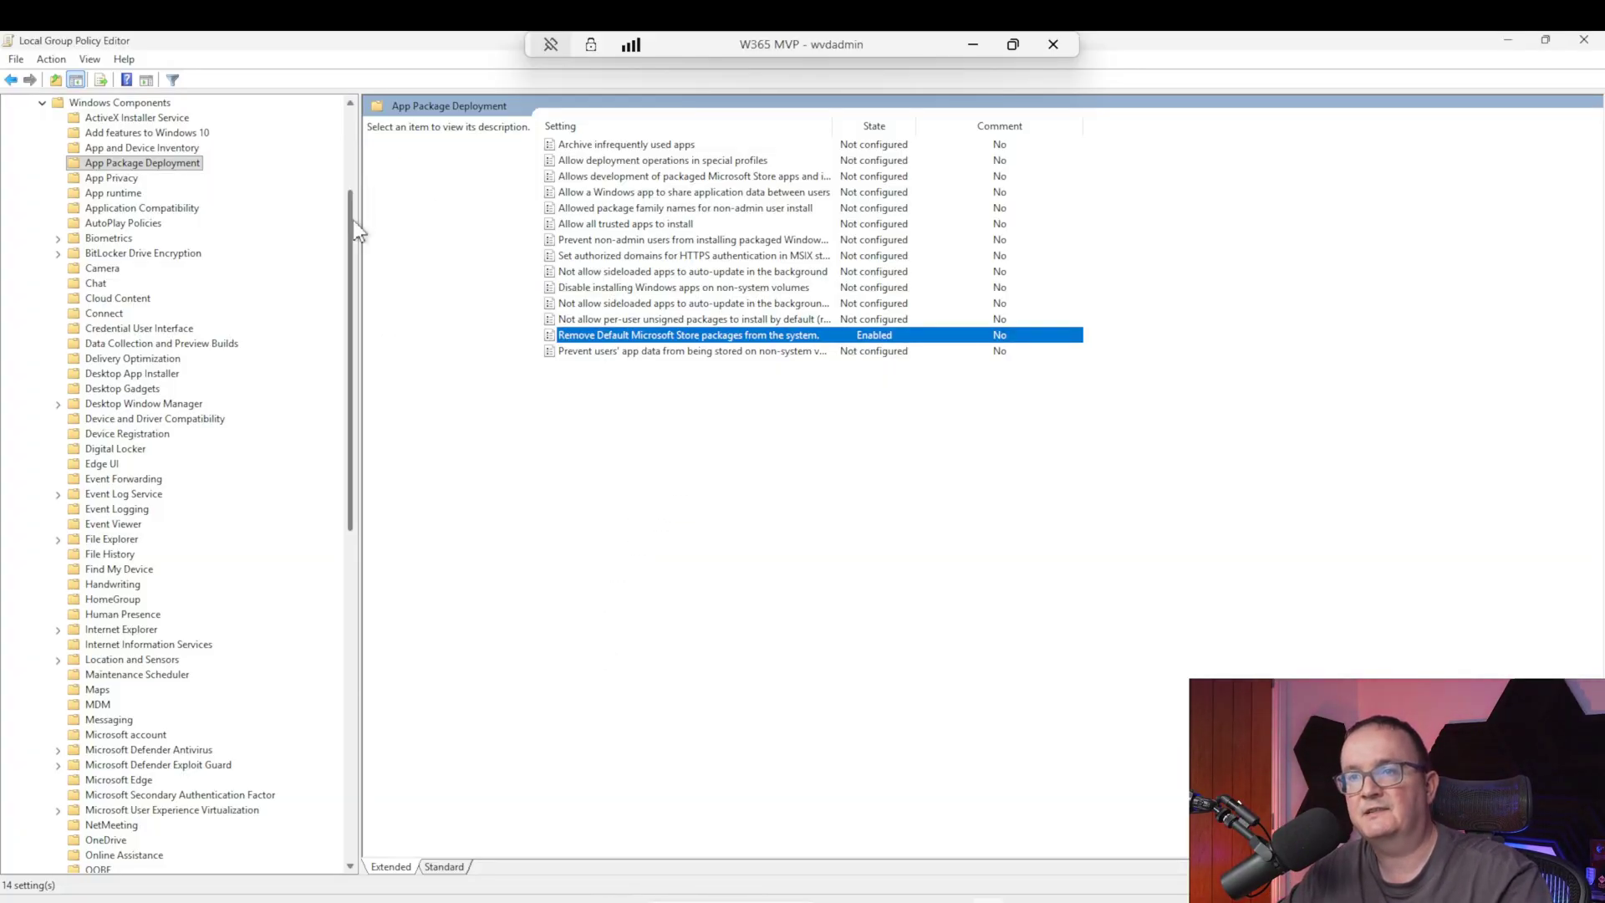
scroll(359, 231, up, 4)
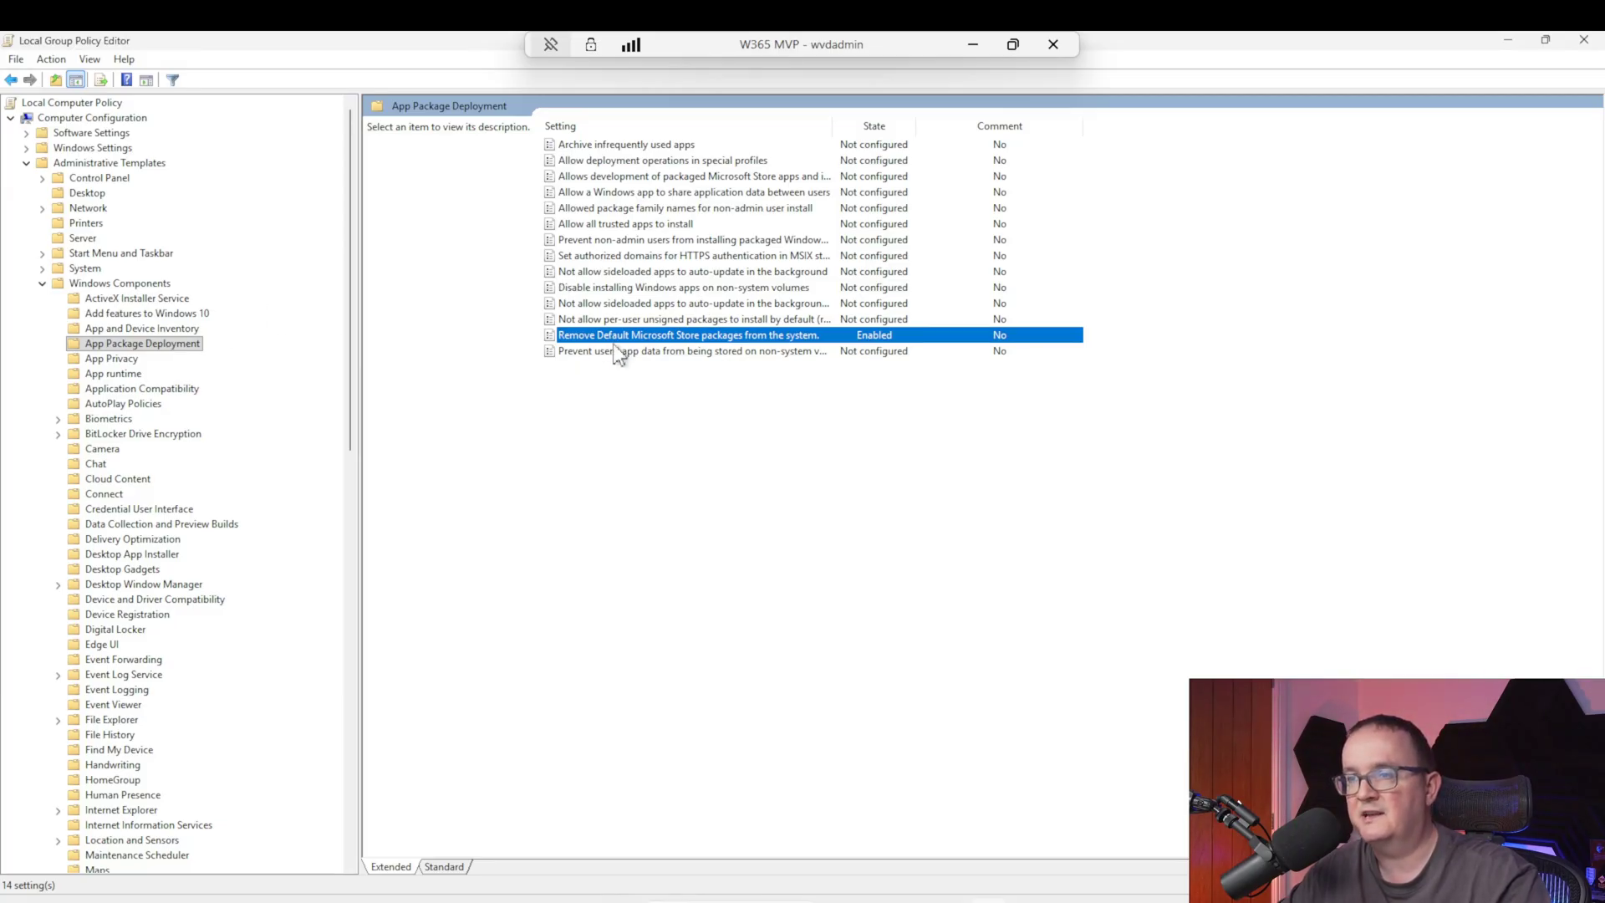
Step: Open 'Remove Default Microsoft Store packages from the system' and review its ticked apps: News, Solitaire, MSN Weather, Paint, Xbox
double_click(663, 336)
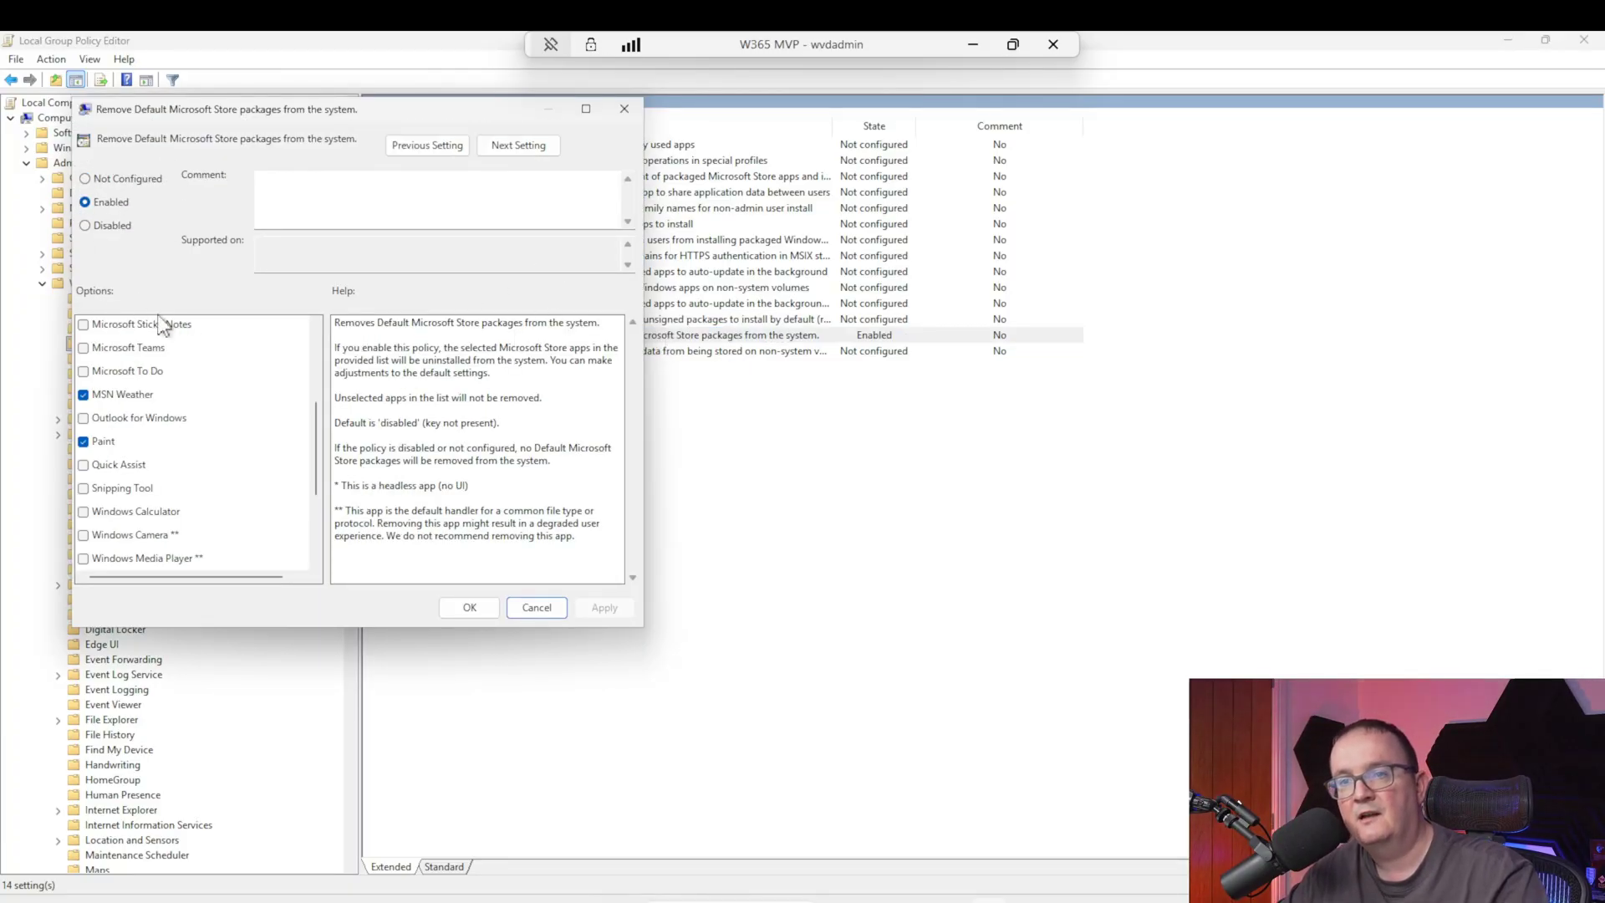
scroll(173, 398, down, 2)
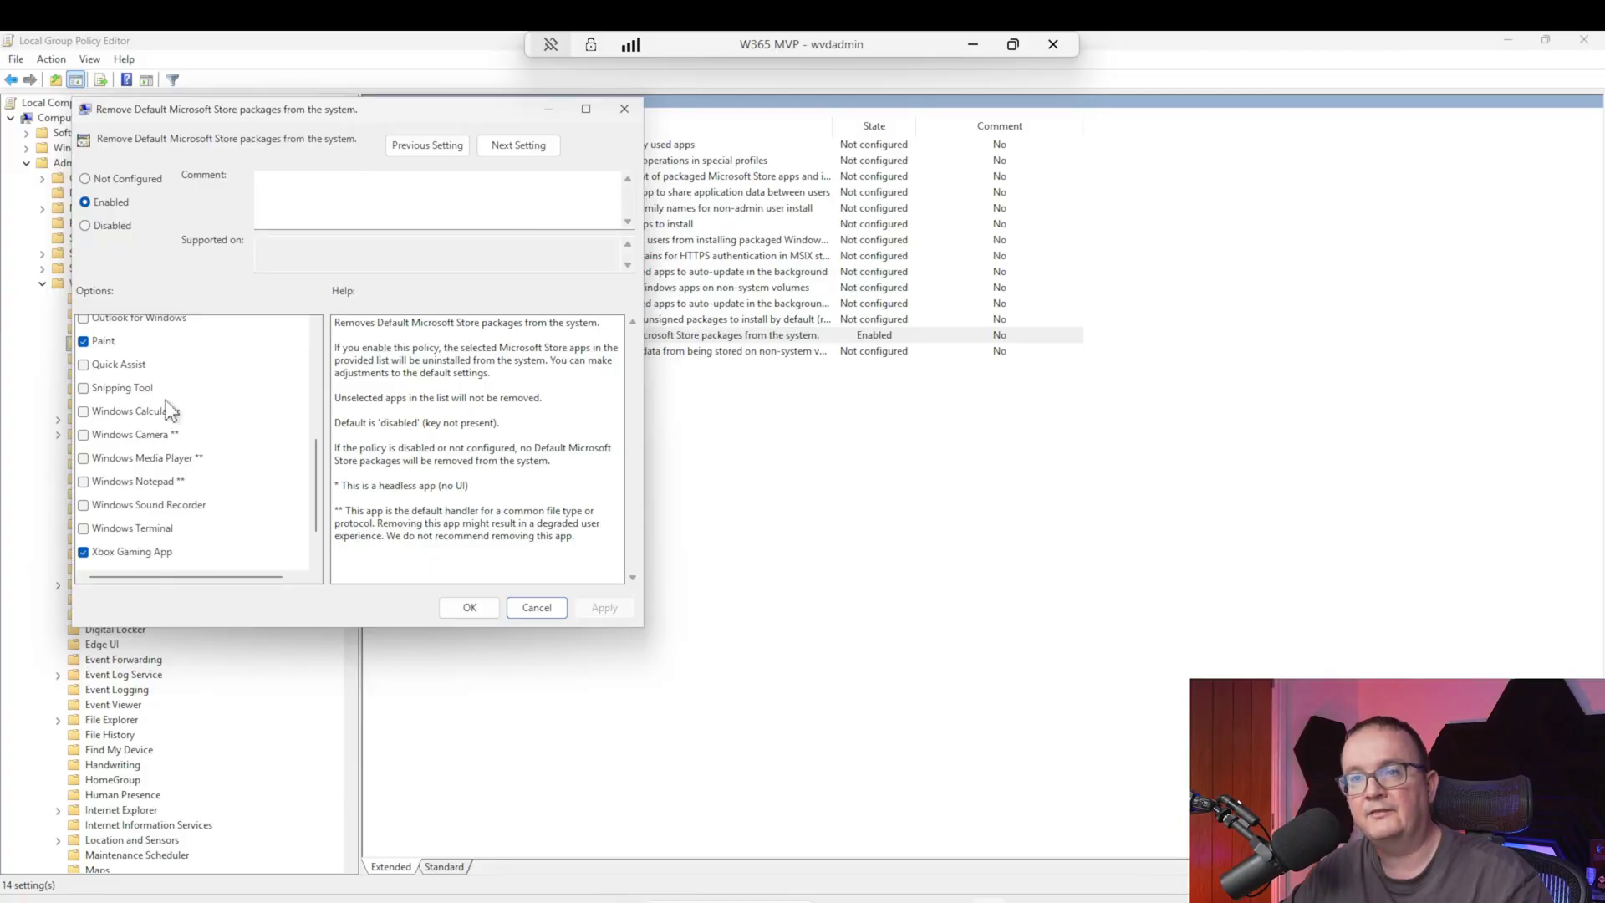
scroll(163, 468, up, 3)
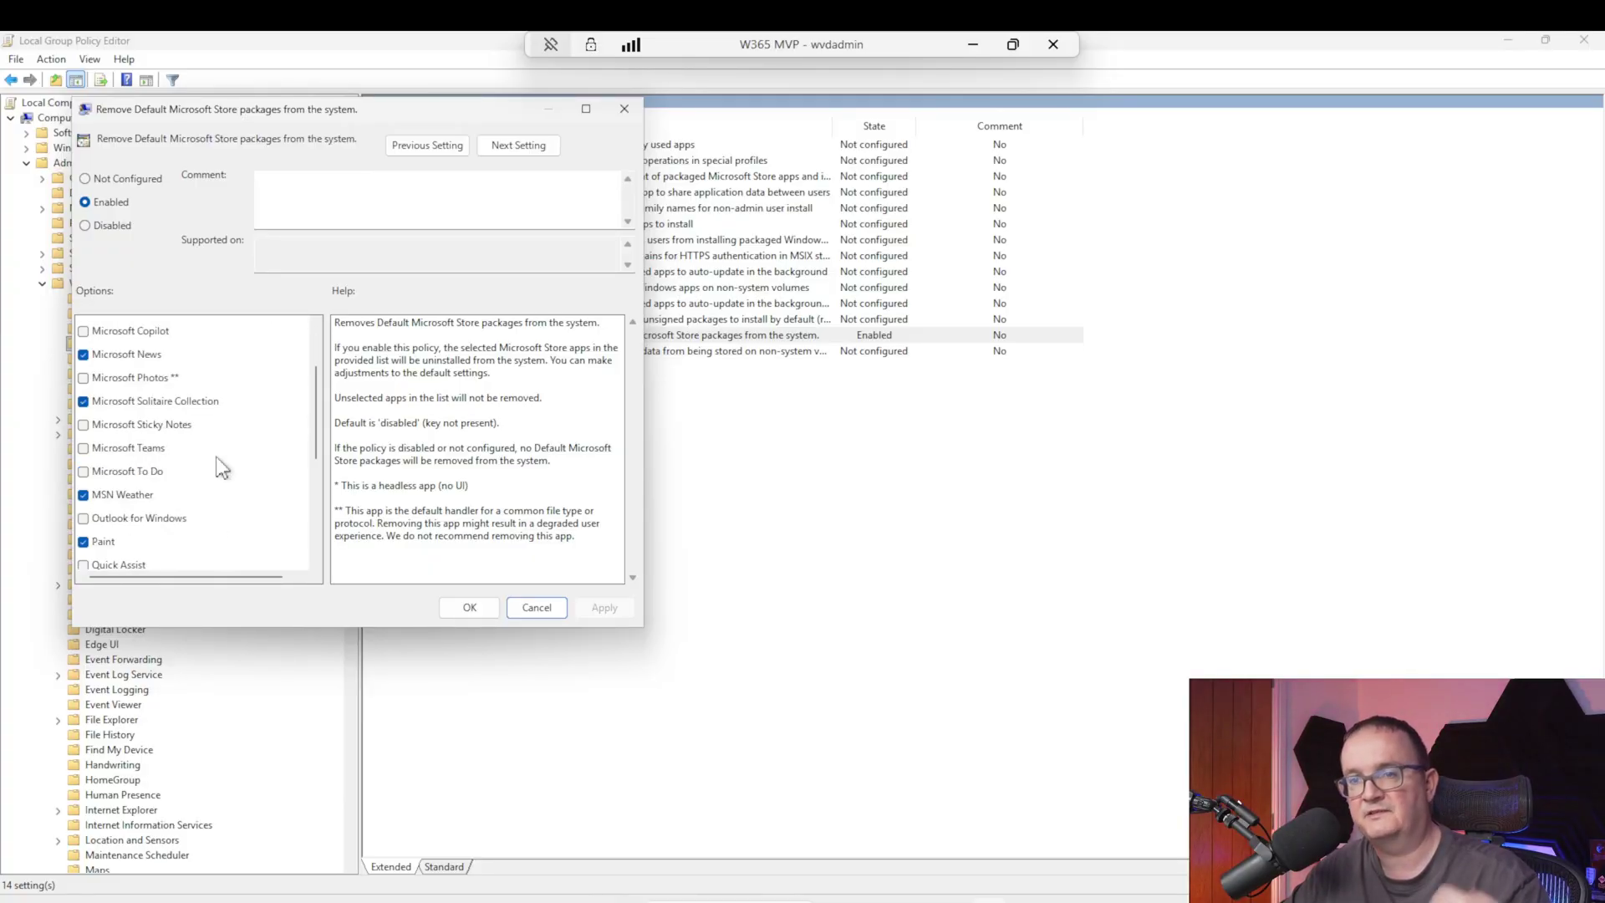
scroll(215, 465, down, 1)
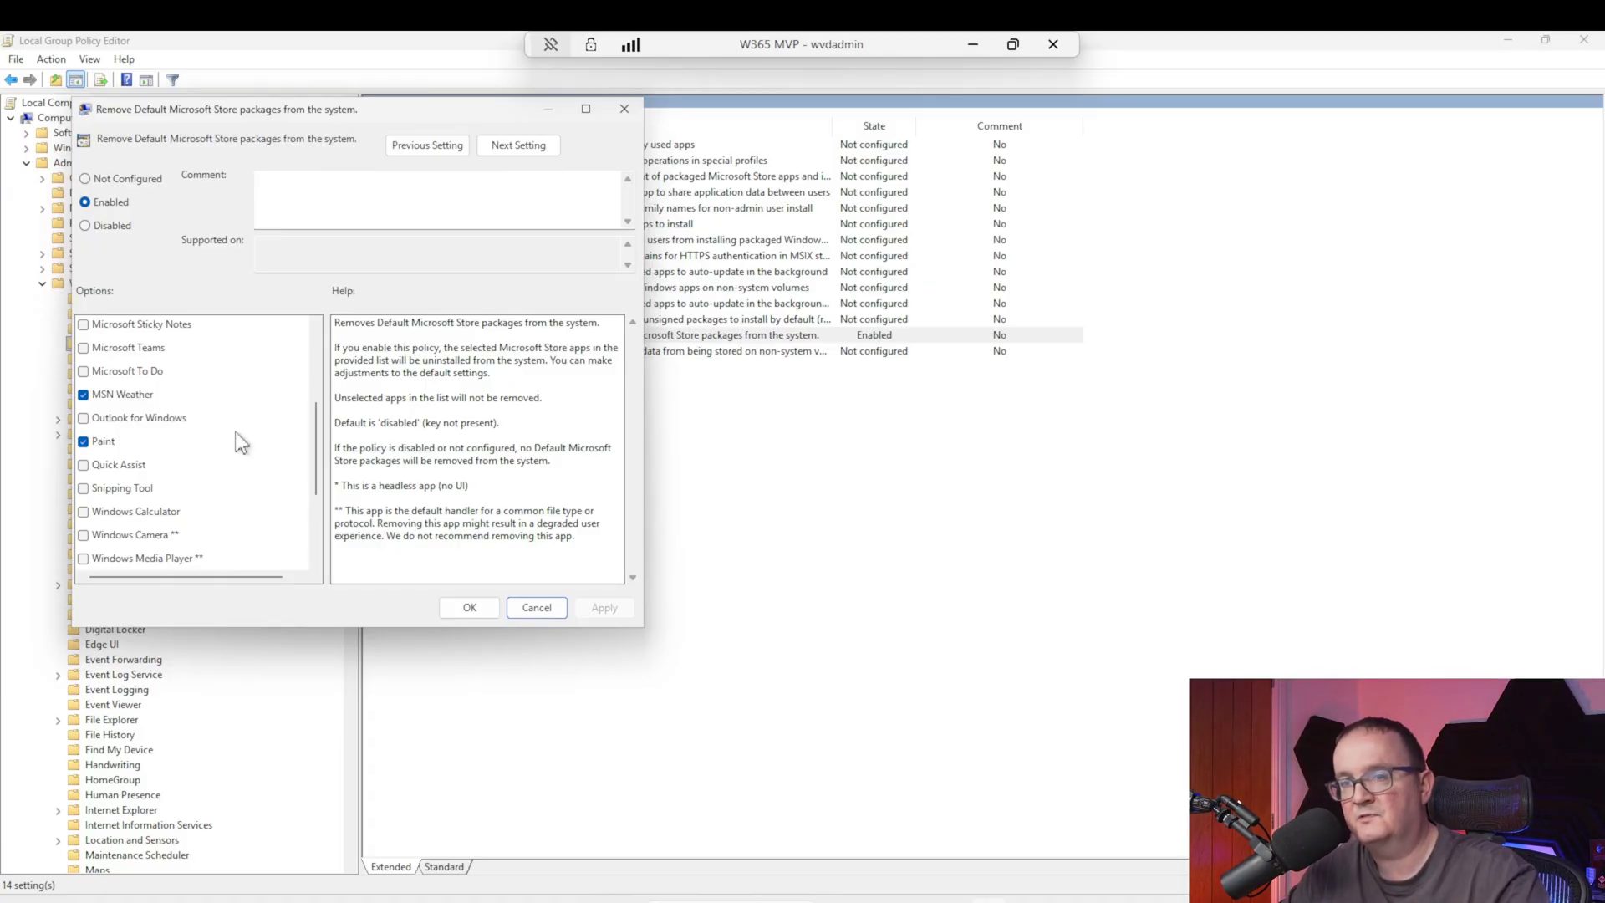
scroll(243, 447, up, 3)
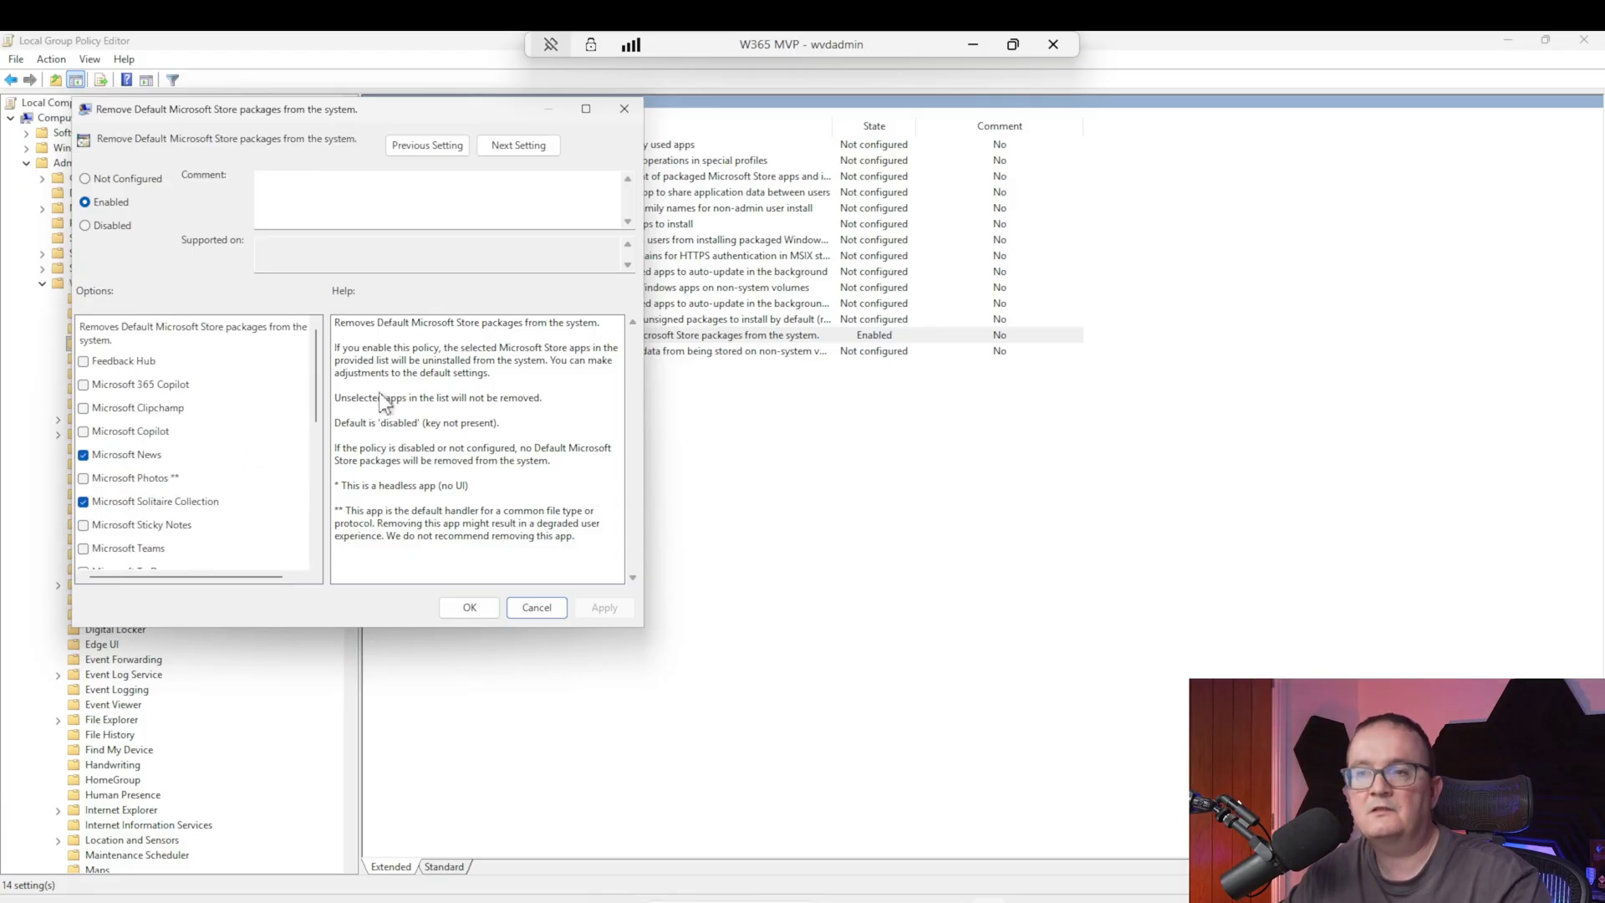
key(Escape)
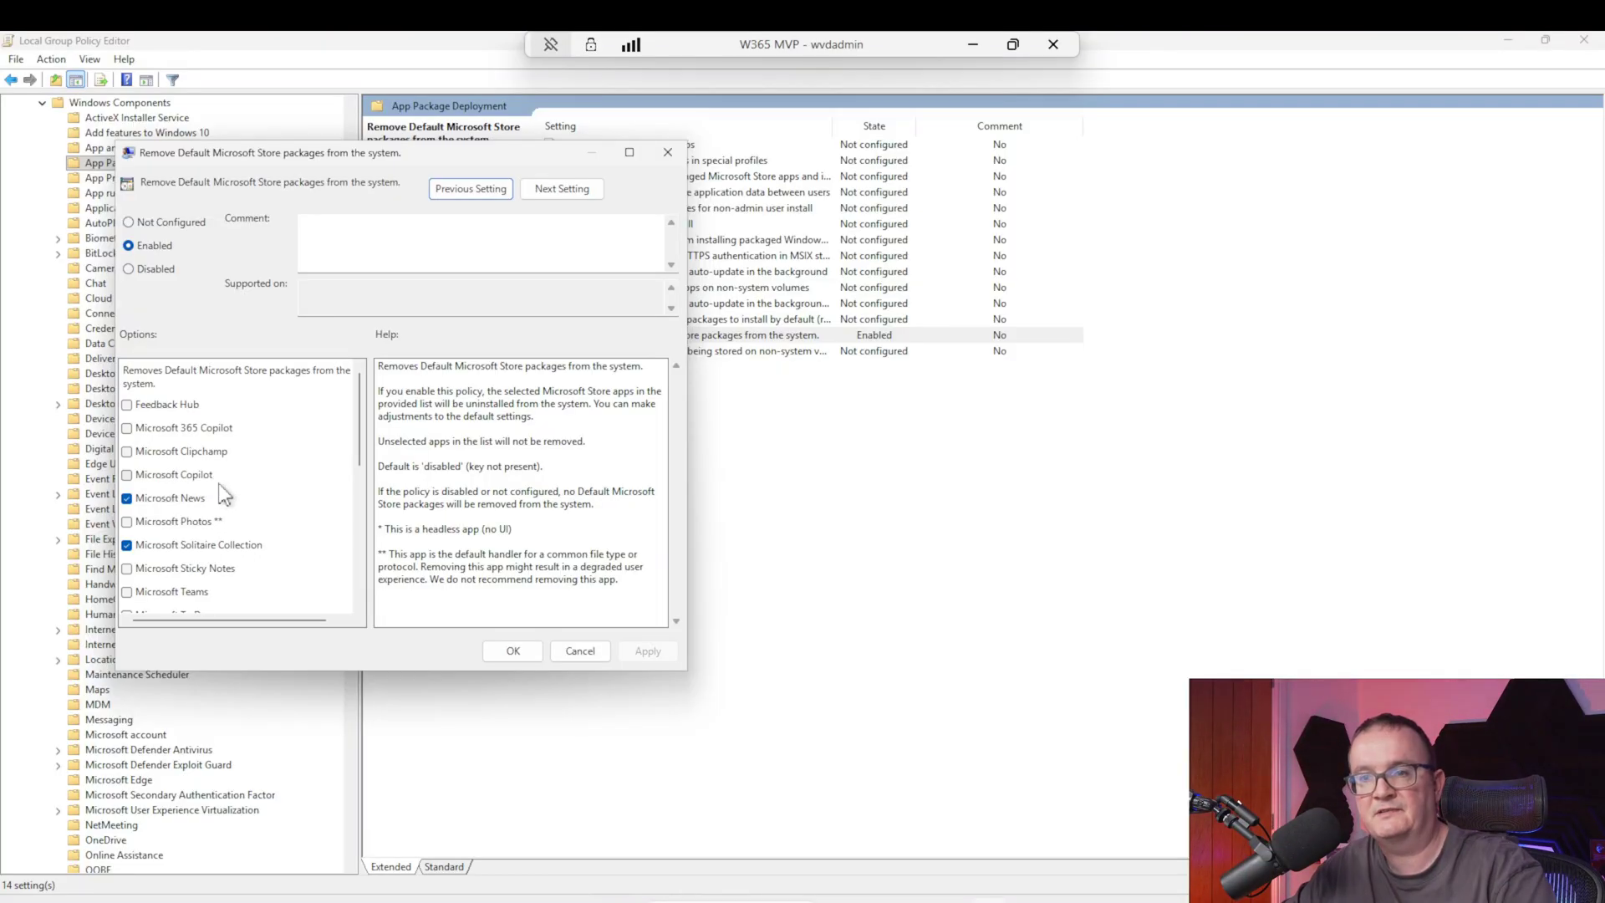
scroll(224, 493, down, 5)
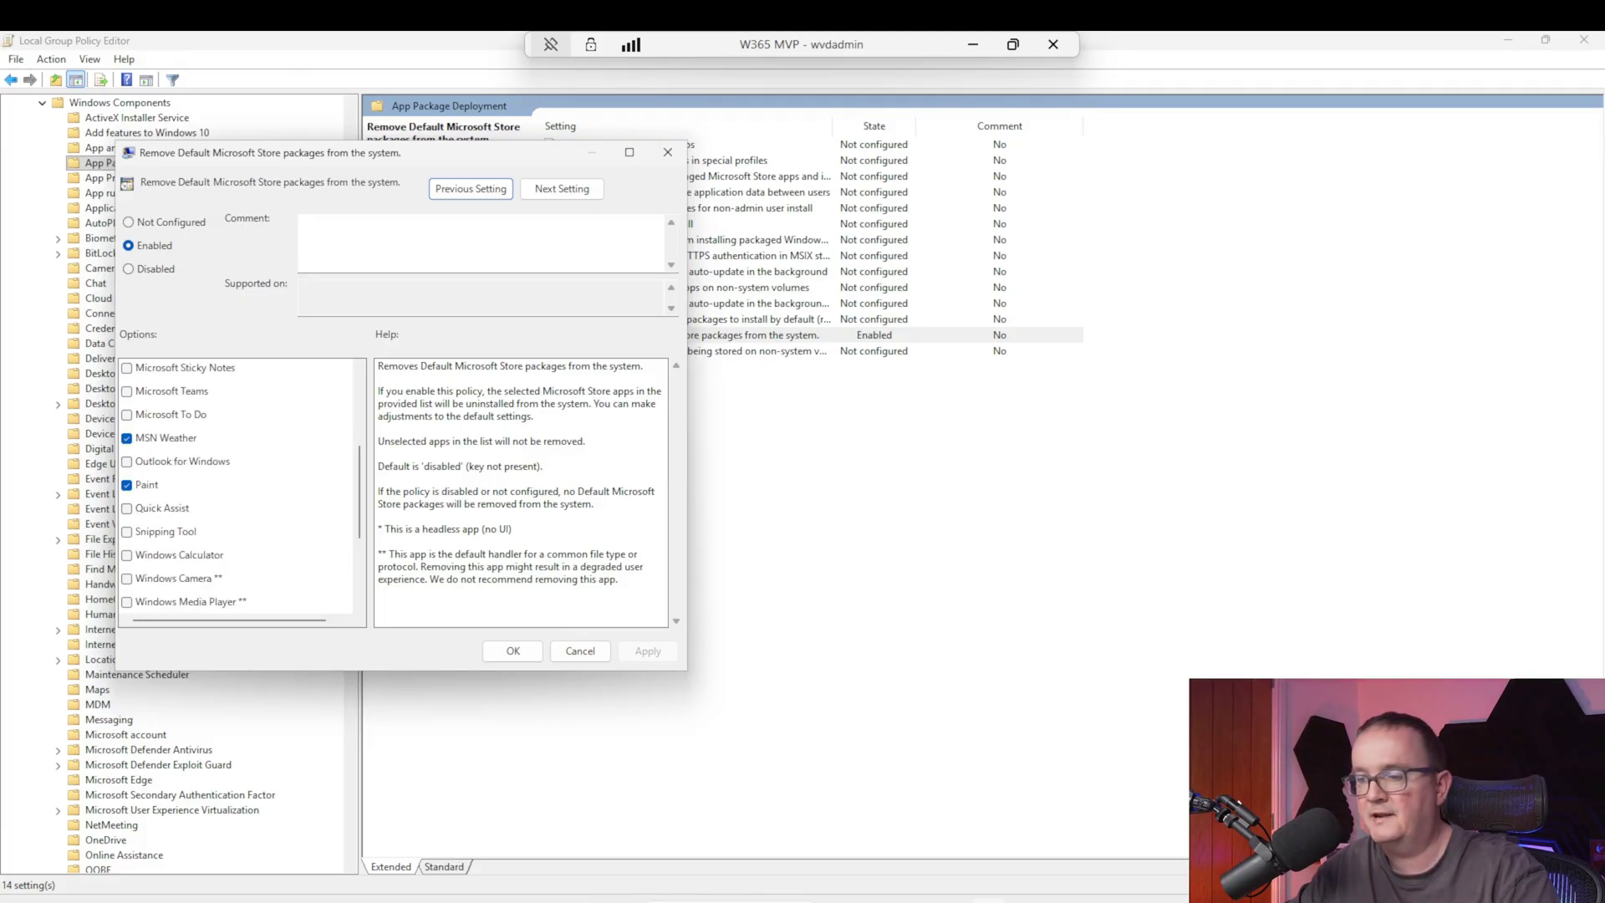
Step: Search Start for 'paint' and 'weather' to confirm neither app is still installed
key(super)
text(paint)
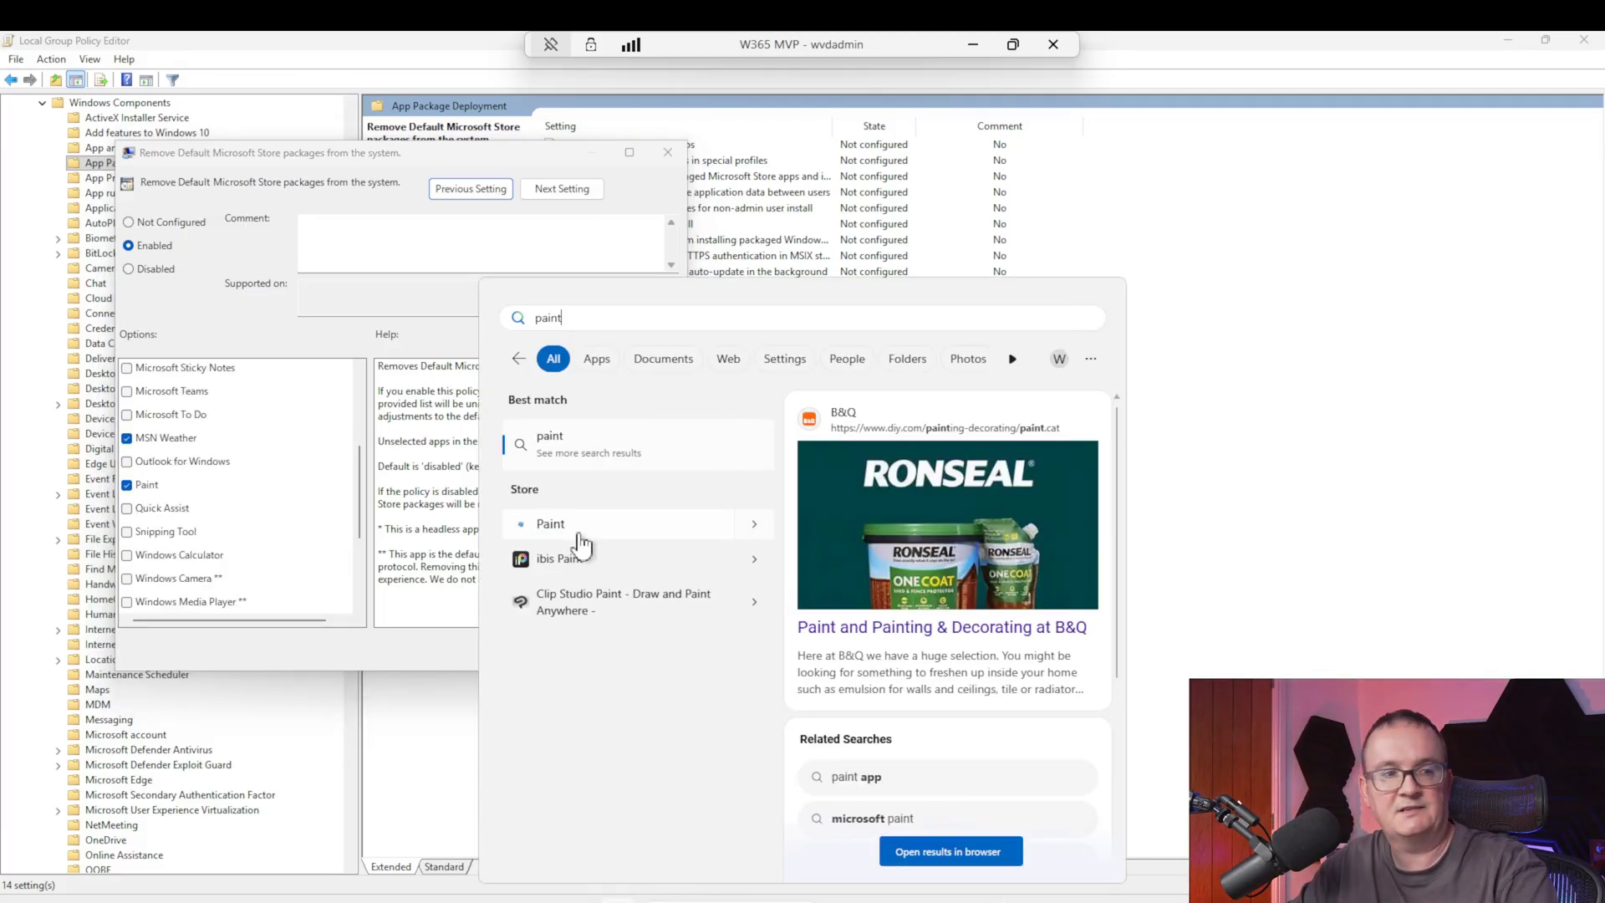
key(BackSpace)
key(BackSpace)
key(BackSpace)
key(BackSpace)
key(BackSpace)
text(weather)
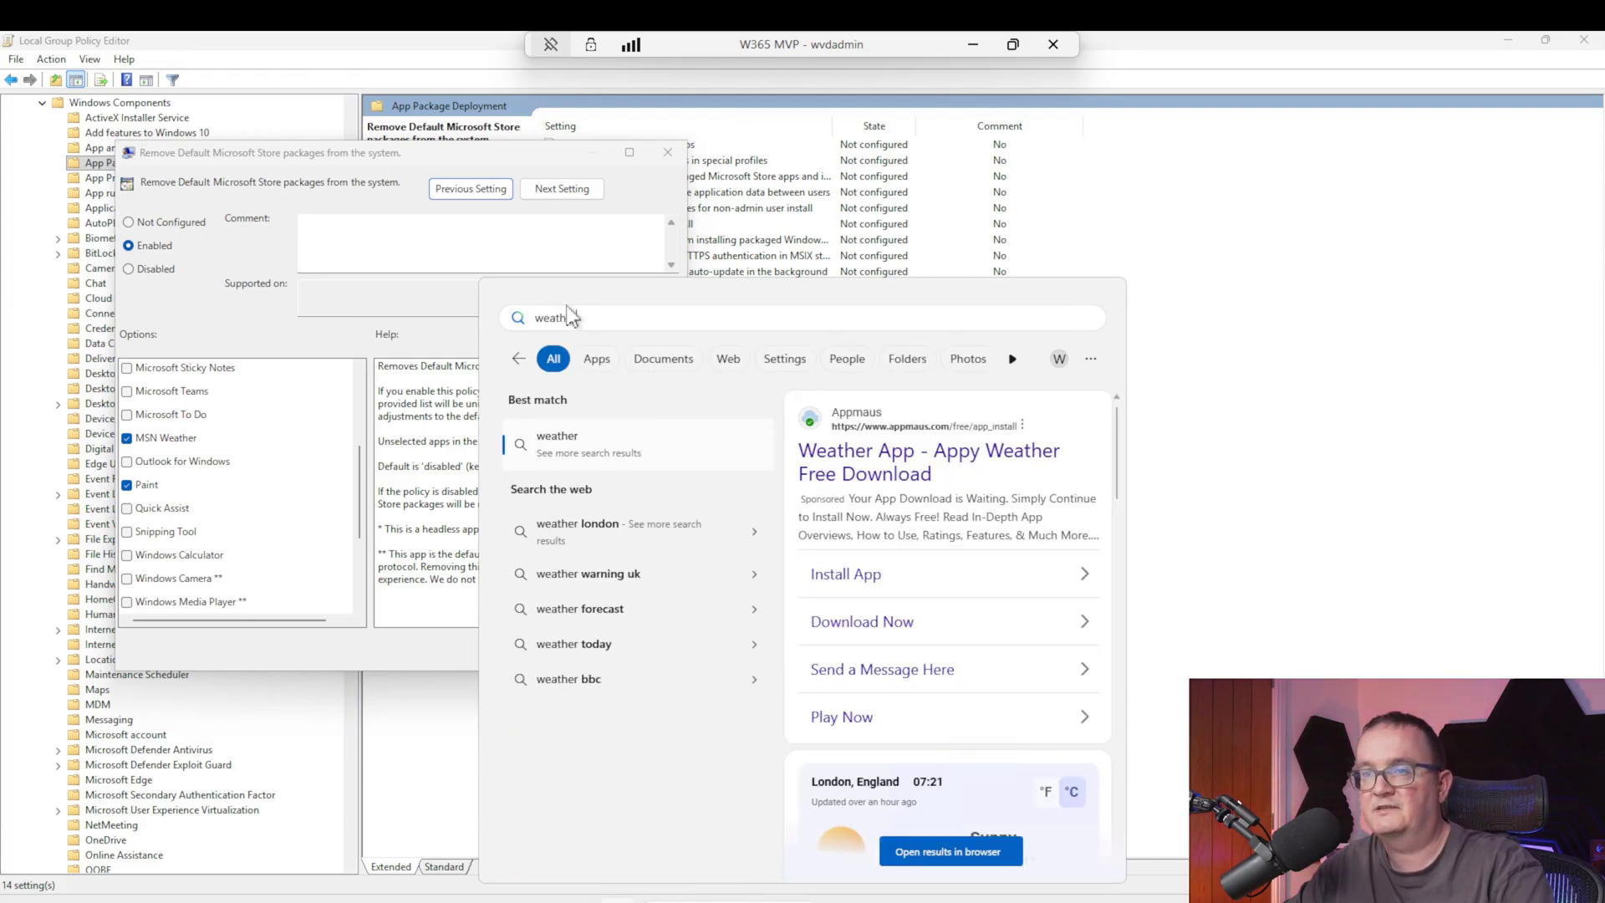
key(Escape)
key(alt+Tab)
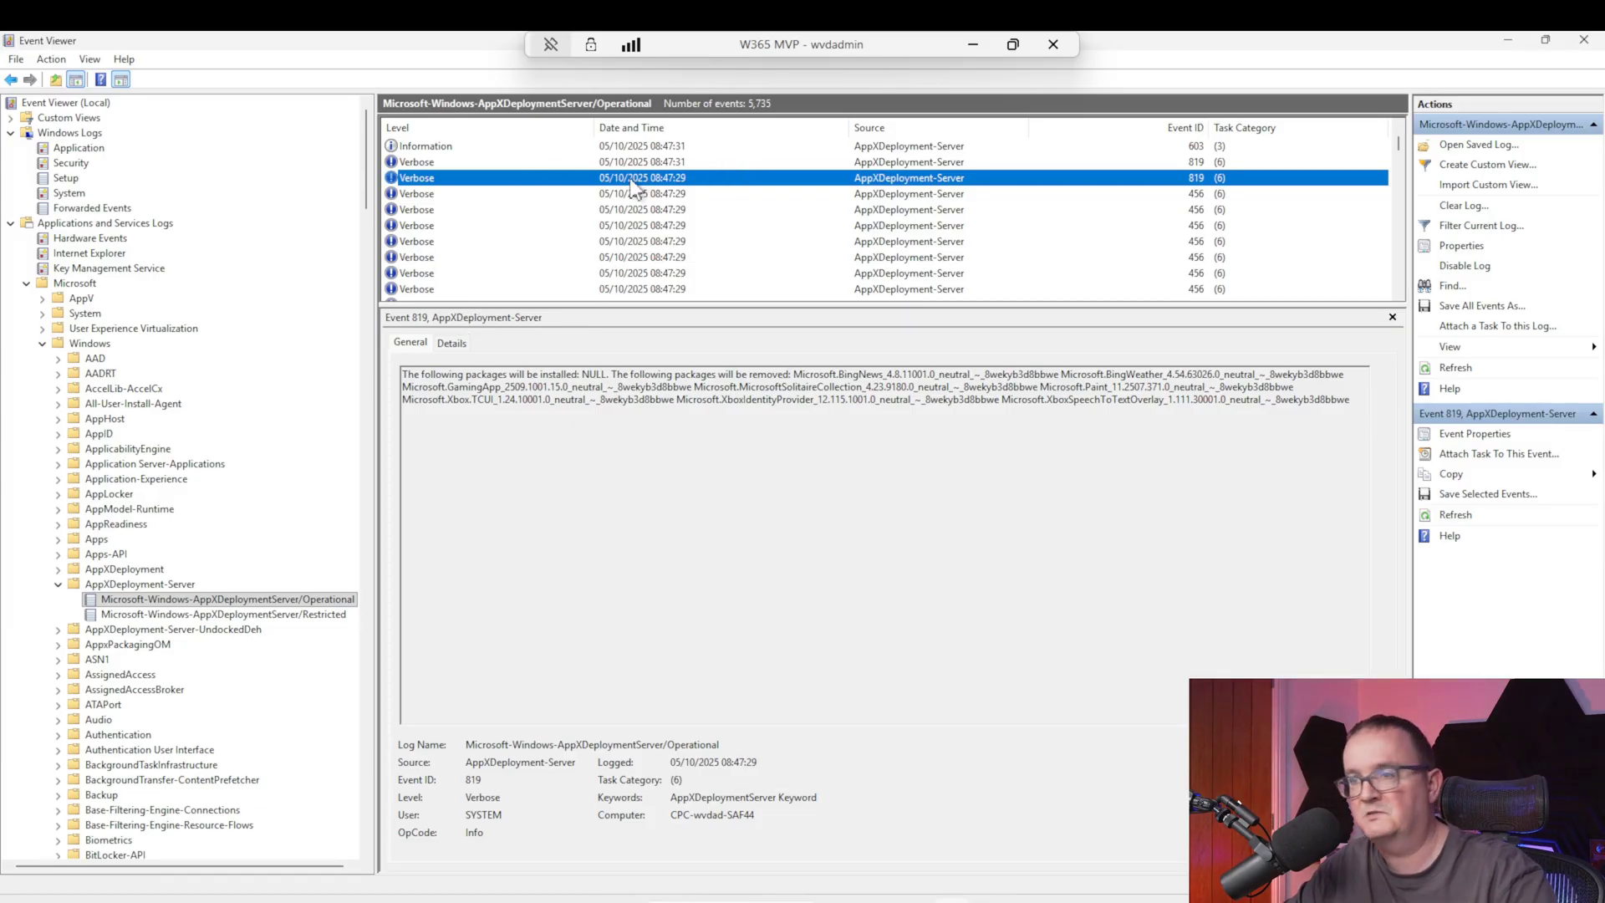
Step: Highlight GamingApp and the other packages in event 819's removal list
double_click(502, 387)
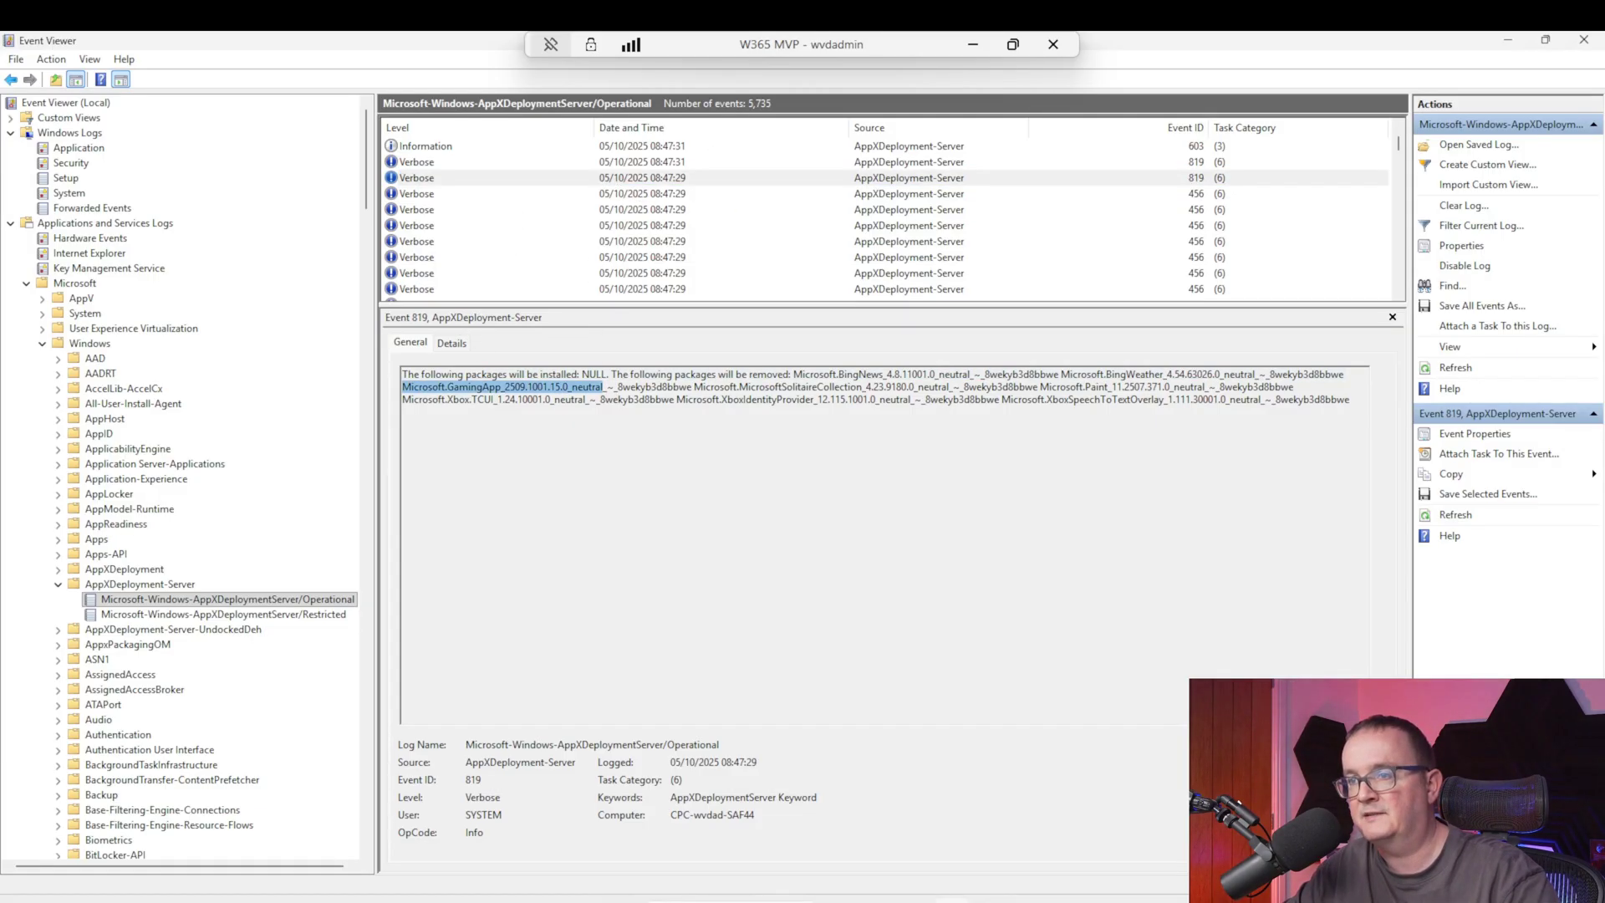
drag(604, 387, 896, 387)
click(901, 387)
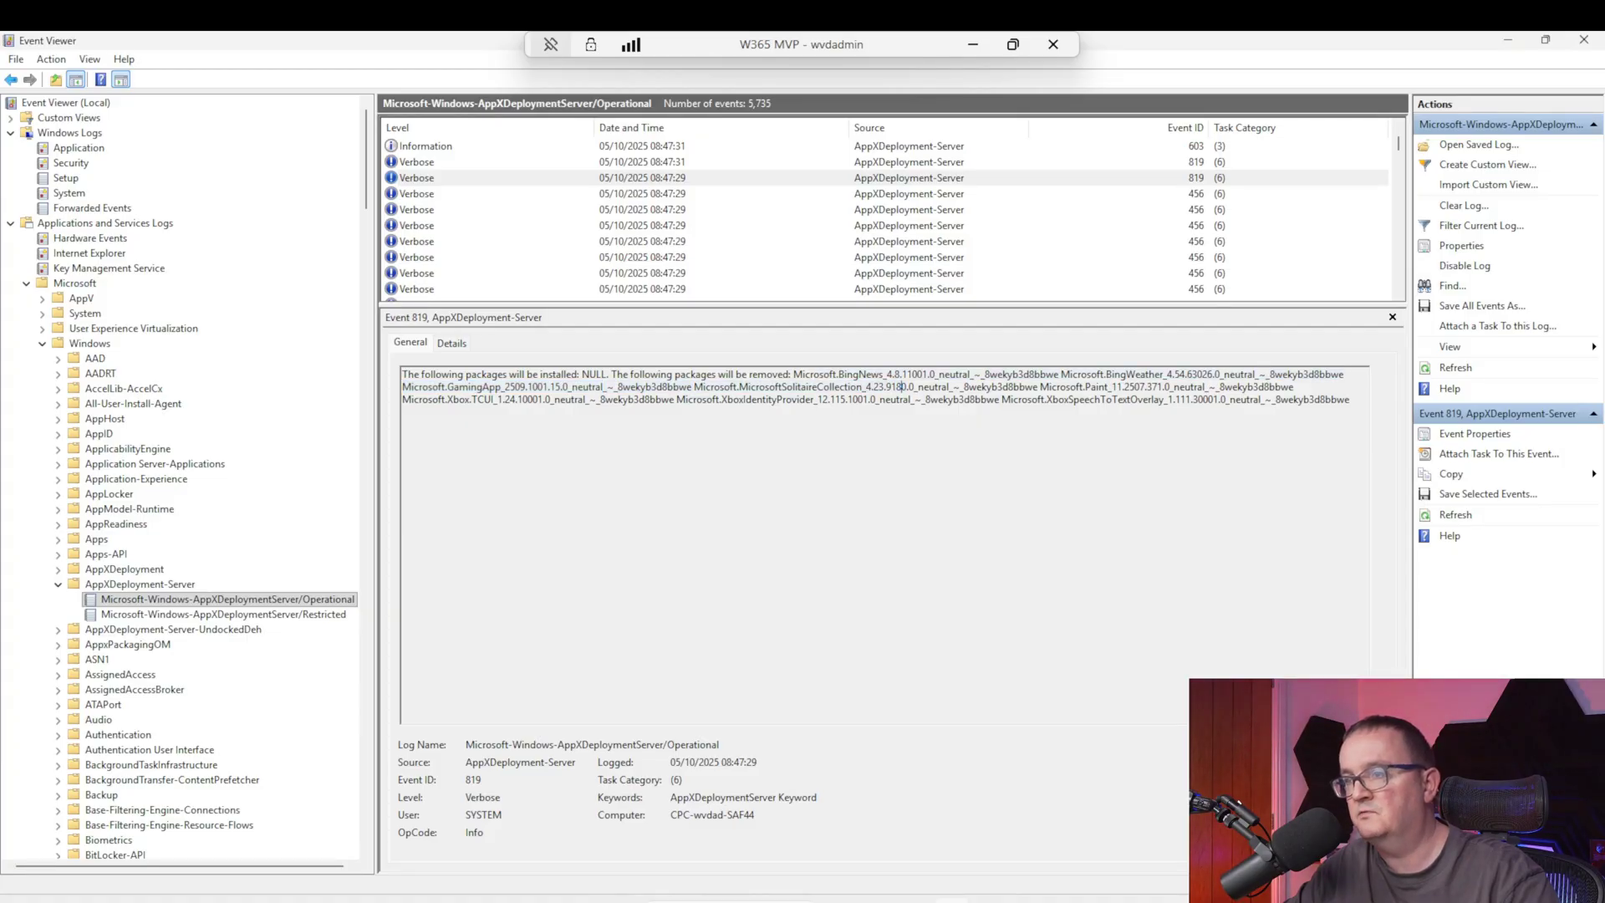
scroll(657, 184, up, 3)
Step: Review the other 819 entry, then events 10002, 607 and 855 for package removal details
click(656, 162)
click(677, 257)
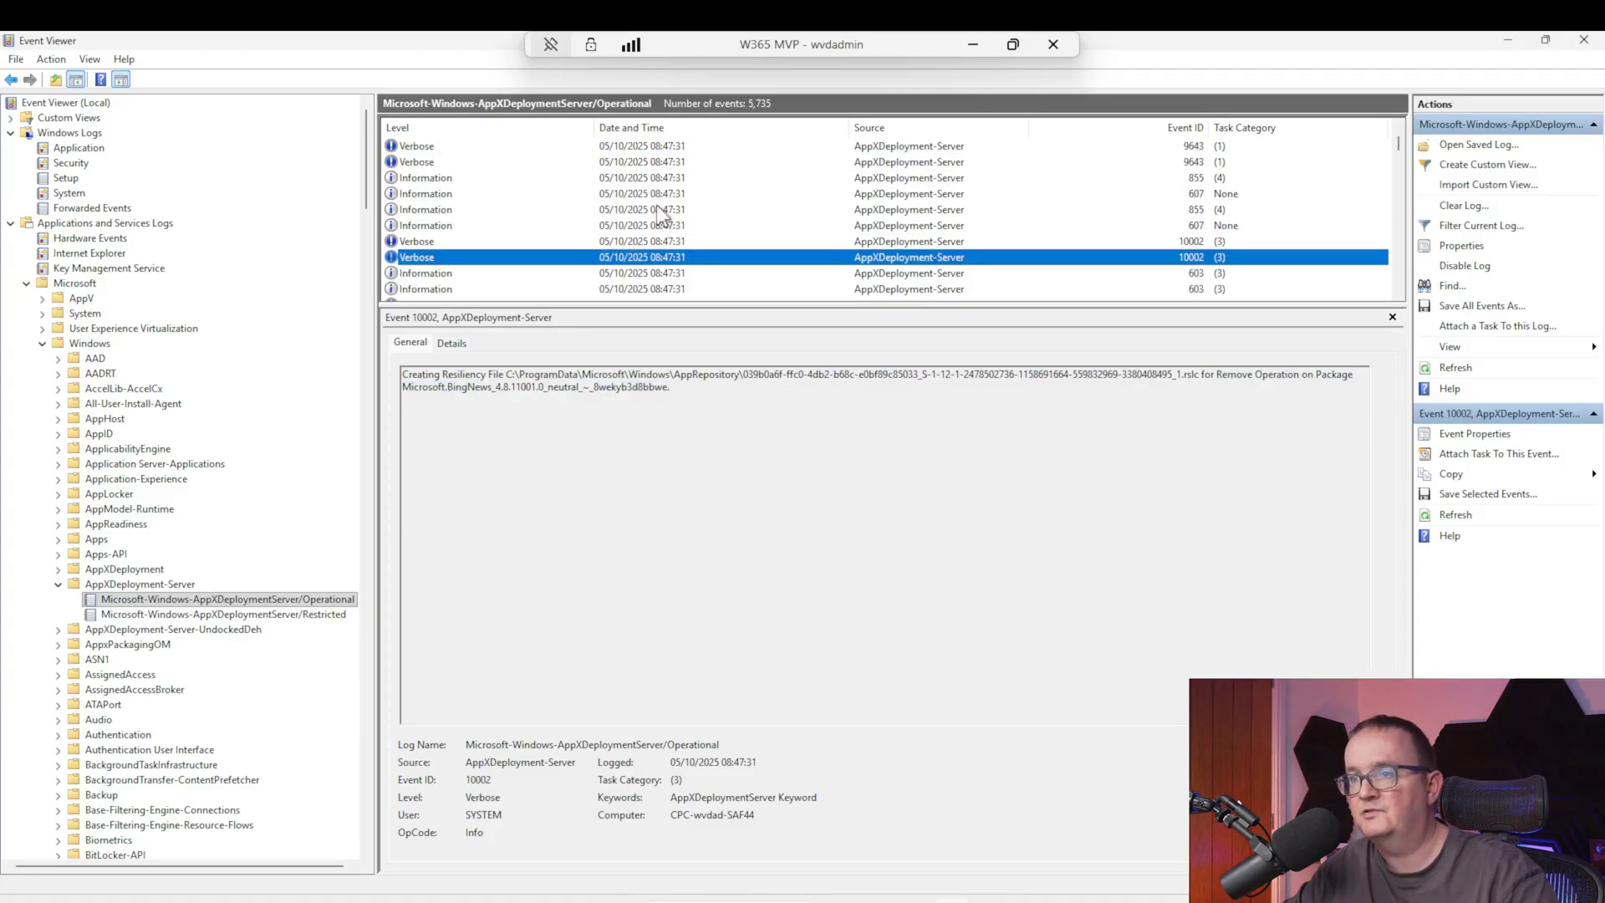
click(667, 225)
click(677, 178)
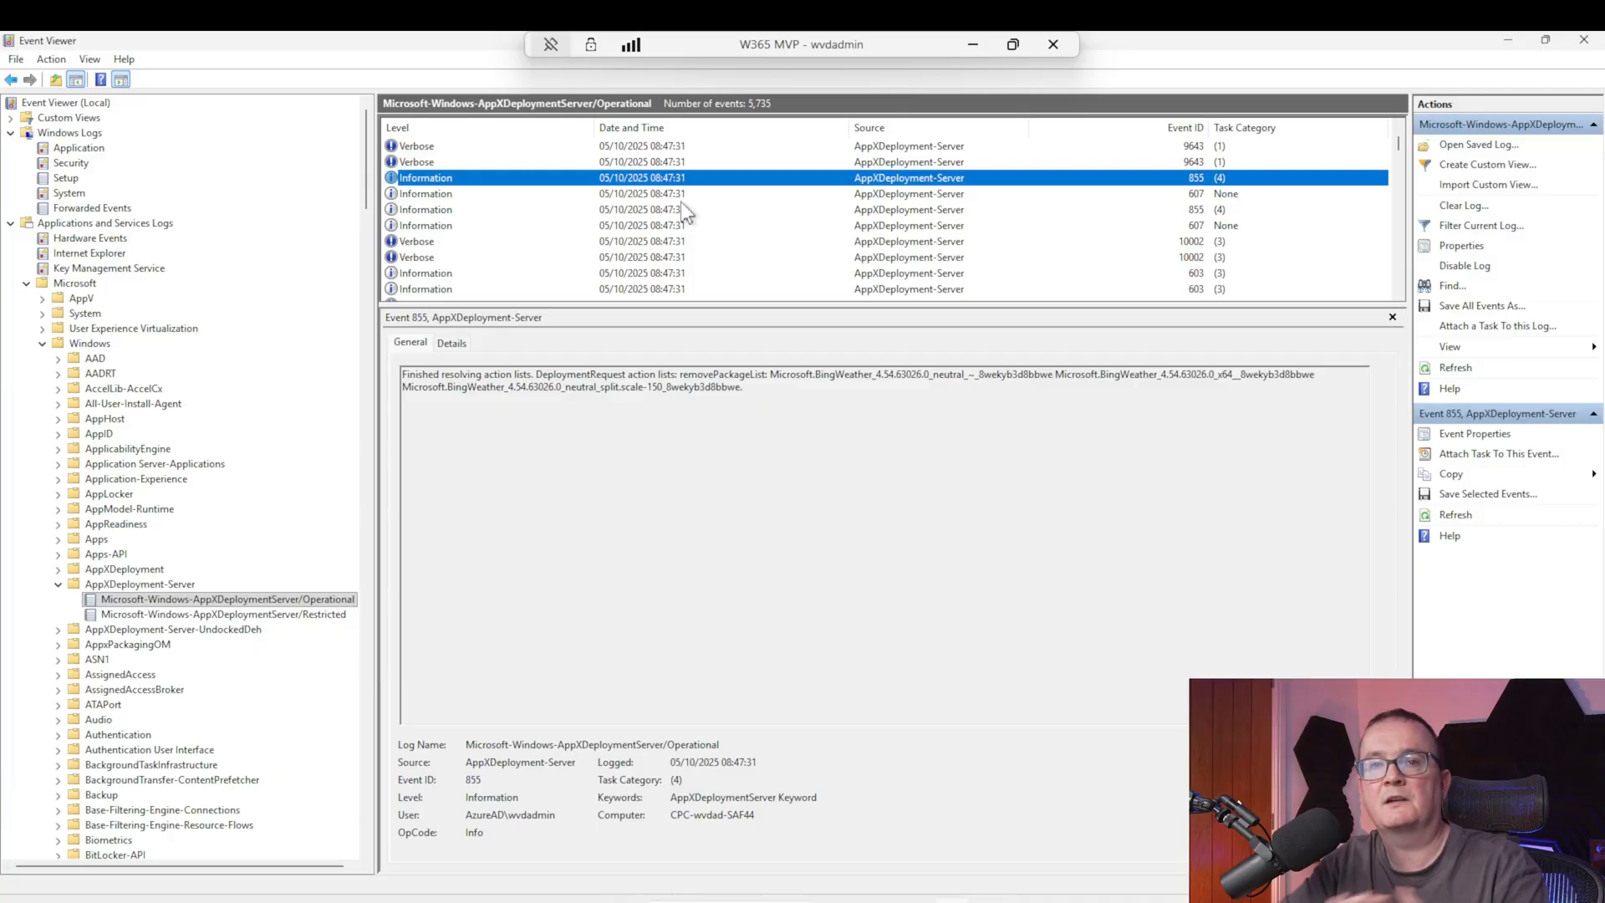